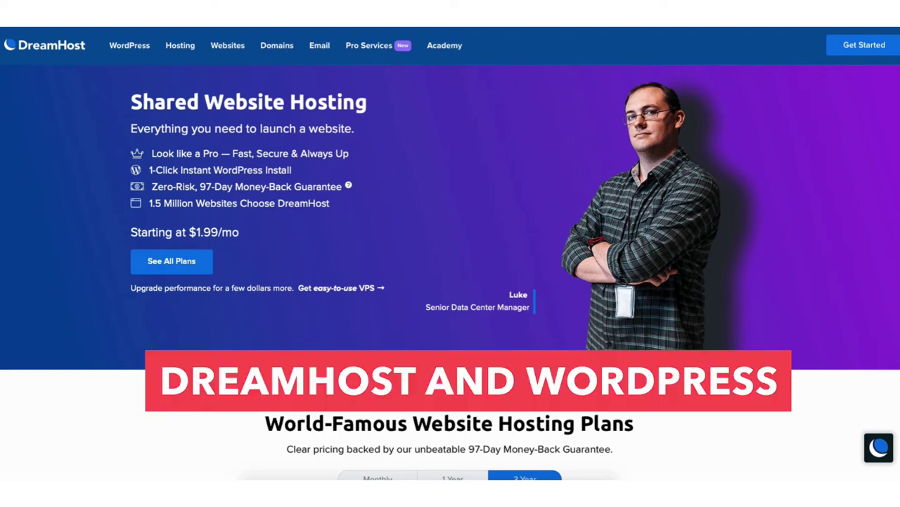
- Look over the shared hosting plans and the Starter Templates gallery
{"action": "scroll", "coordinate": [450, 254], "scroll_direction": "down", "scroll_amount": 4}
{"action": "scroll", "coordinate": [450, 253], "scroll_direction": "down", "scroll_amount": 4}
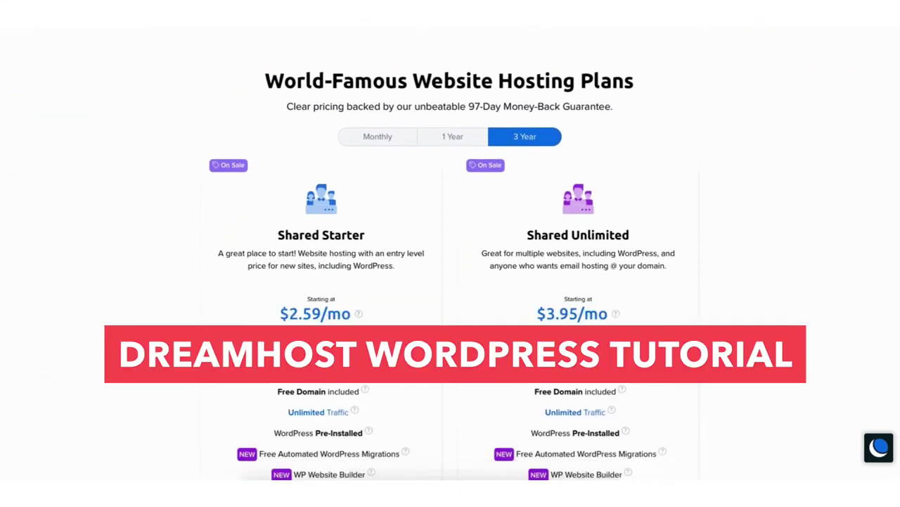
{"action": "scroll", "coordinate": [450, 253], "scroll_direction": "down", "scroll_amount": 2}
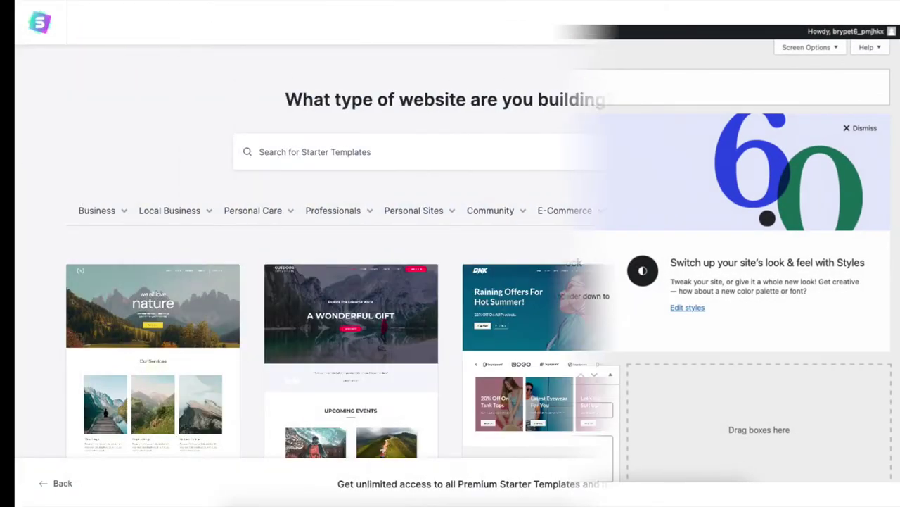
{"action": "scroll", "coordinate": [450, 282], "scroll_direction": "down", "scroll_amount": 5}
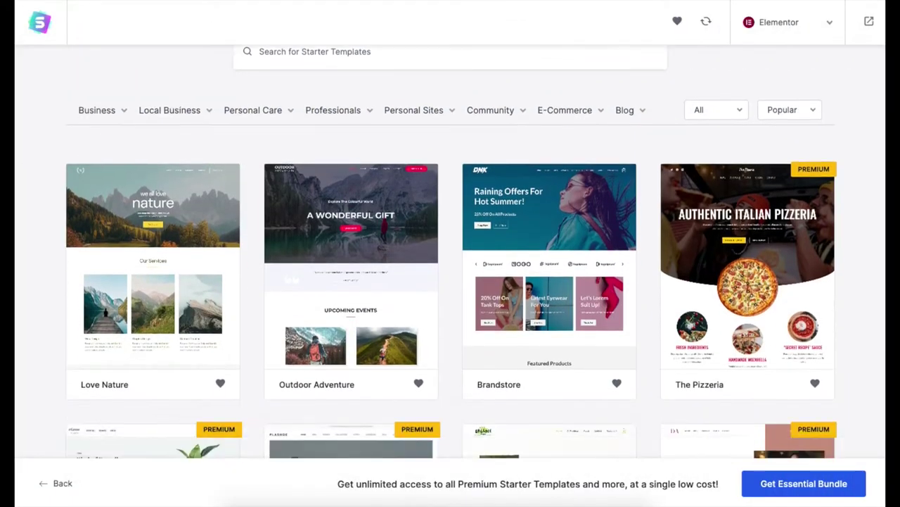
{"action": "scroll", "coordinate": [450, 281], "scroll_direction": "down", "scroll_amount": 1}
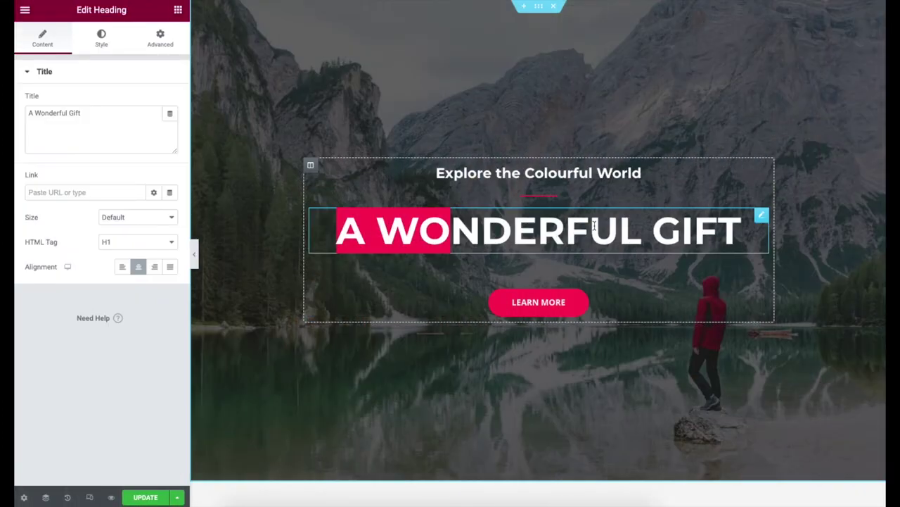
- Replace the hero heading text "A Wonderful Gift" with "My Demo S"
{"action": "left_click_drag", "start_coordinate": [594, 225], "coordinate": [732, 224]}
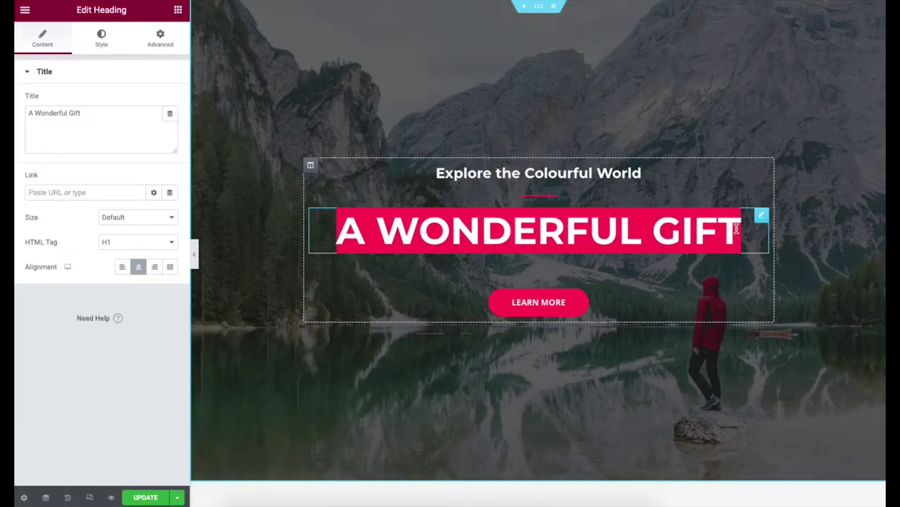
{"action": "type", "text": "My Demo S"}
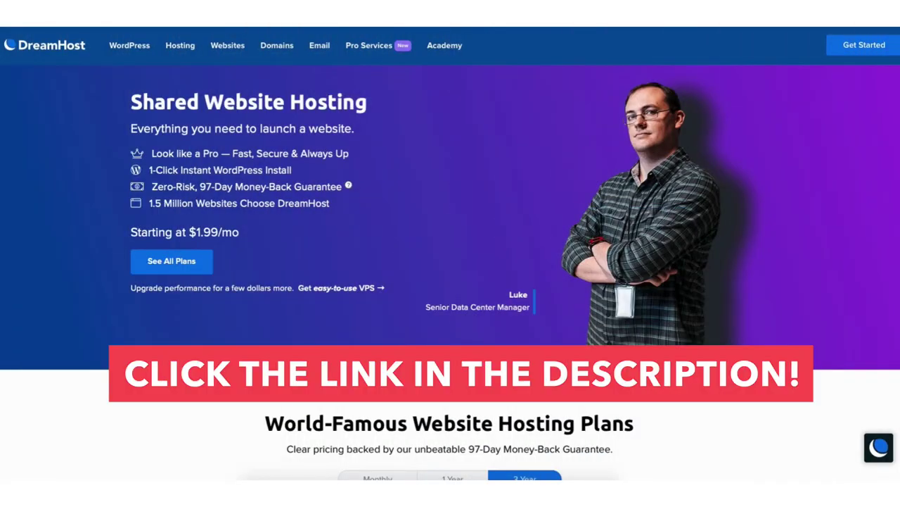
- Review the shared hosting page, including the Shared Starter and Shared Unlimited features and the WordPress migration offer
{"action": "scroll", "coordinate": [451, 251], "scroll_direction": "down", "scroll_amount": 5}
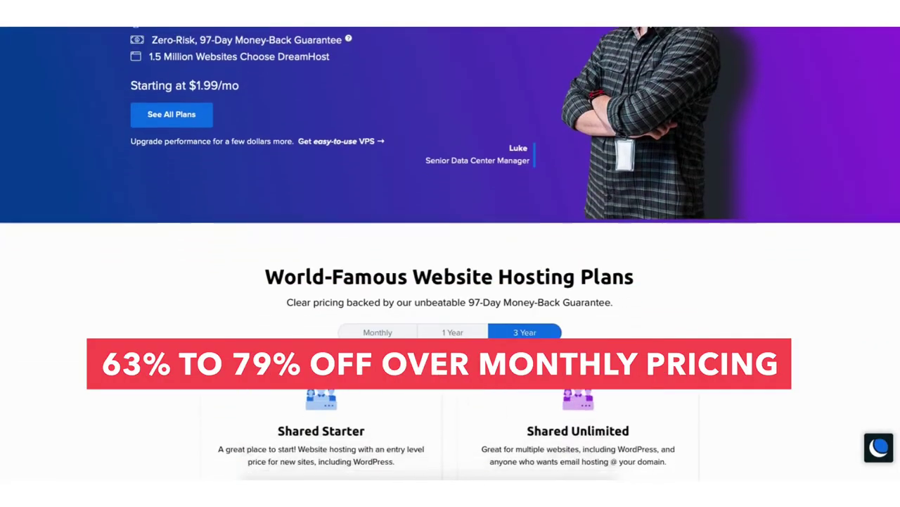
{"action": "scroll", "coordinate": [450, 251], "scroll_direction": "down", "scroll_amount": 4}
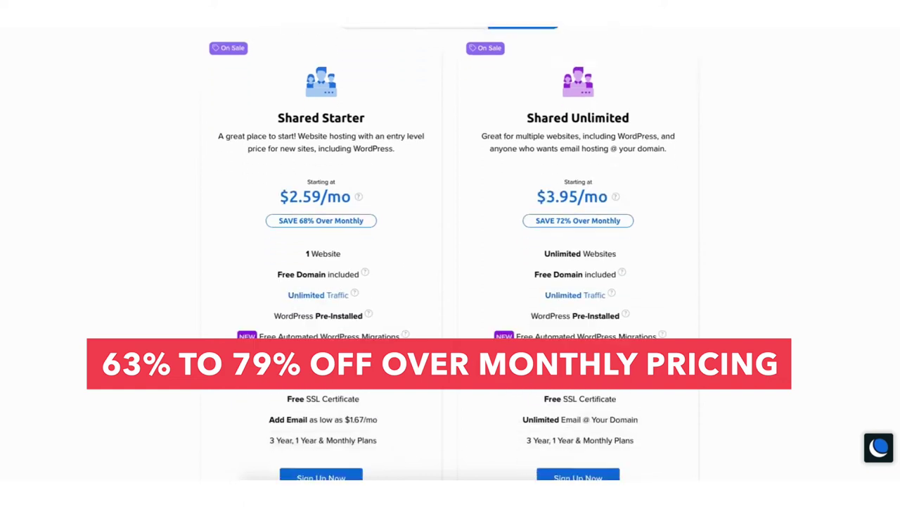
{"action": "scroll", "coordinate": [450, 251], "scroll_direction": "down", "scroll_amount": 4}
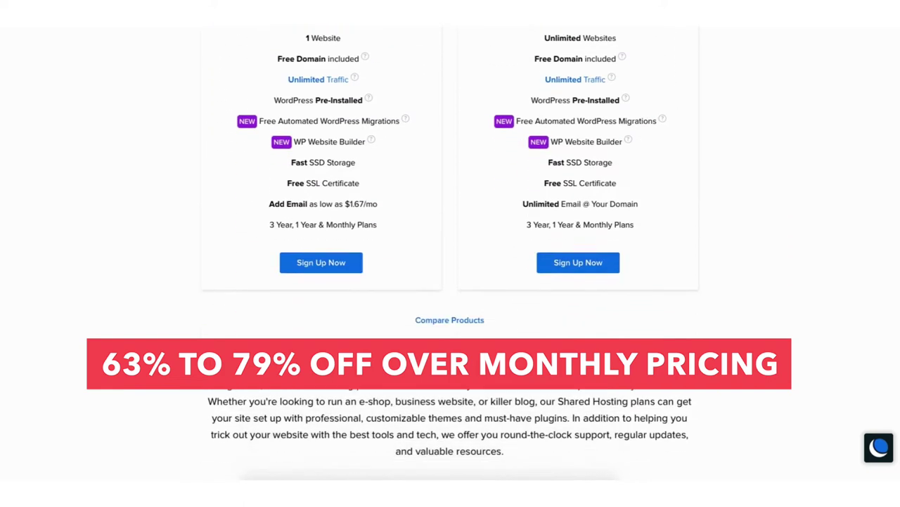
{"action": "scroll", "coordinate": [450, 252], "scroll_direction": "down", "scroll_amount": 3}
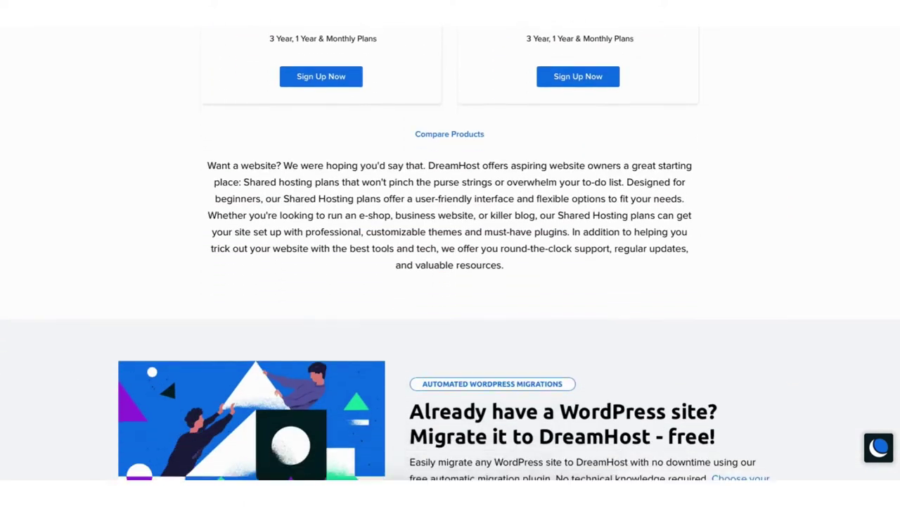
{"action": "scroll", "coordinate": [451, 251], "scroll_direction": "down", "scroll_amount": 4}
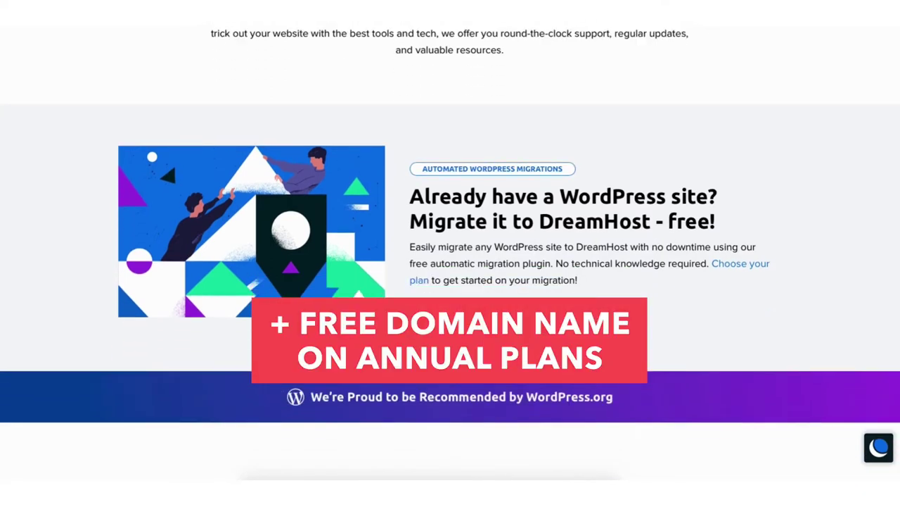
{"action": "scroll", "coordinate": [451, 252], "scroll_direction": "down", "scroll_amount": 3}
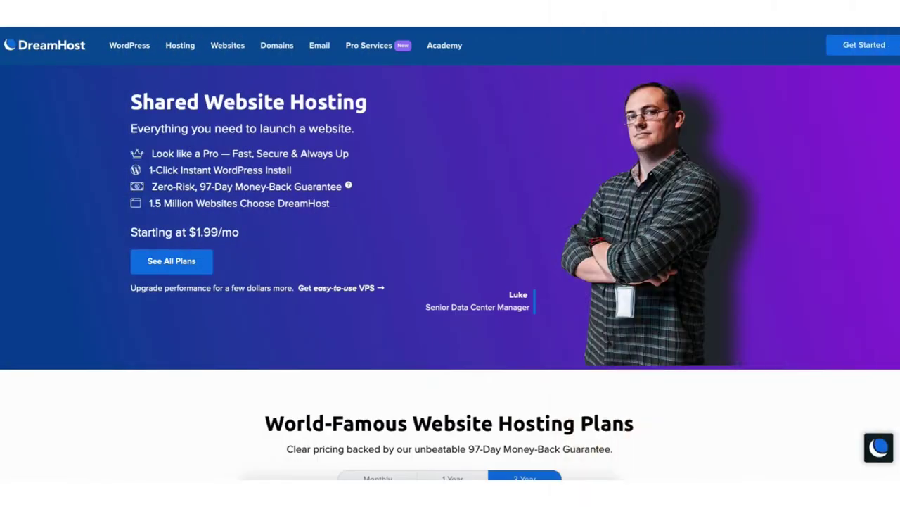
{"action": "scroll", "coordinate": [450, 253], "scroll_direction": "down", "scroll_amount": 5}
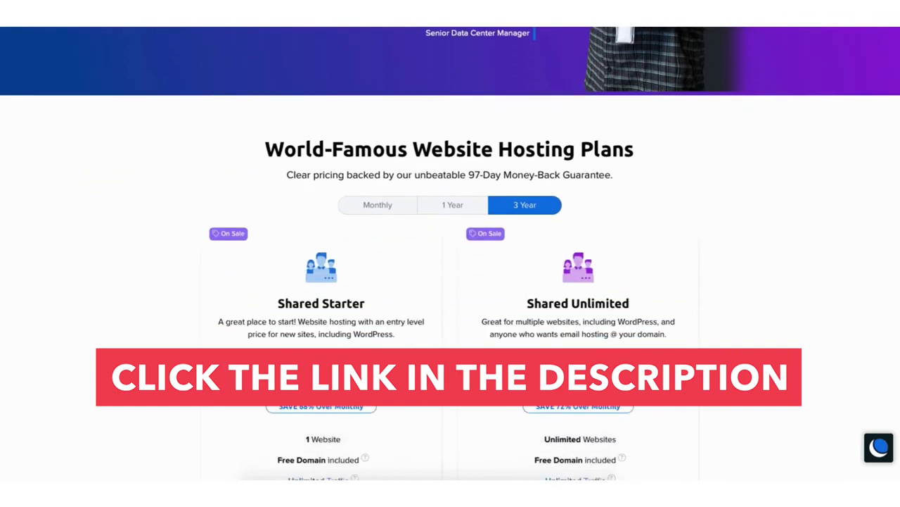
{"action": "scroll", "coordinate": [450, 253], "scroll_direction": "down", "scroll_amount": 1}
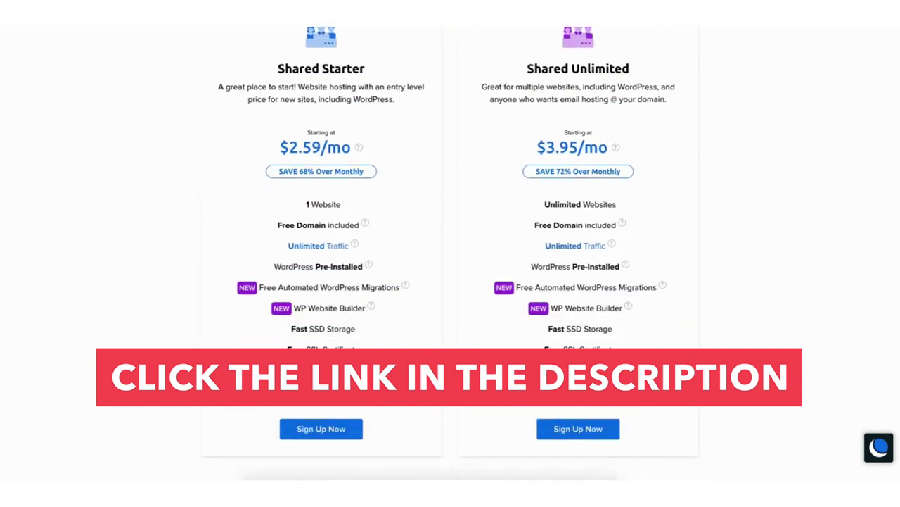
{"action": "scroll", "coordinate": [451, 253], "scroll_direction": "down", "scroll_amount": 1}
{"action": "scroll", "coordinate": [450, 254], "scroll_direction": "down", "scroll_amount": 3}
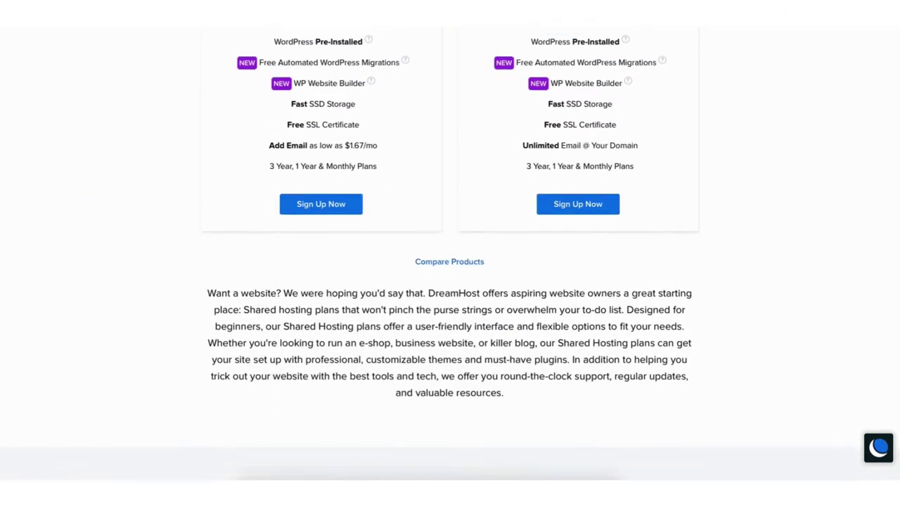
{"action": "scroll", "coordinate": [450, 254], "scroll_direction": "down", "scroll_amount": 3}
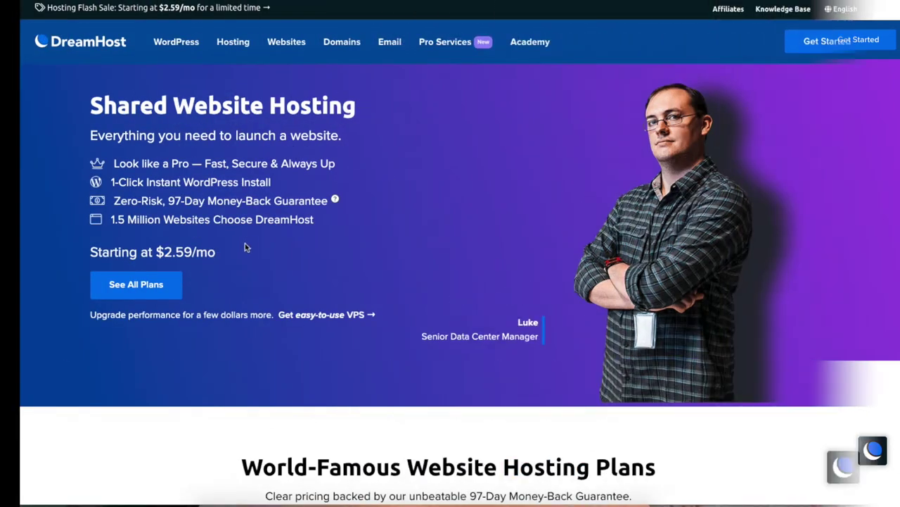
- Show all shared hosting plans and compare their prices for the Monthly, 1 Year and 3 Year terms
{"action": "left_click", "coordinate": [161, 283]}
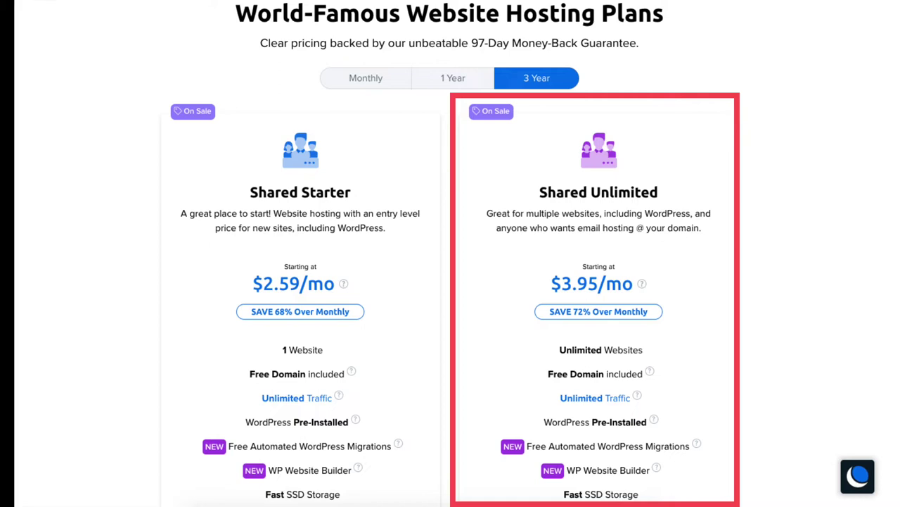
{"action": "left_click", "coordinate": [370, 78]}
{"action": "left_click", "coordinate": [443, 93]}
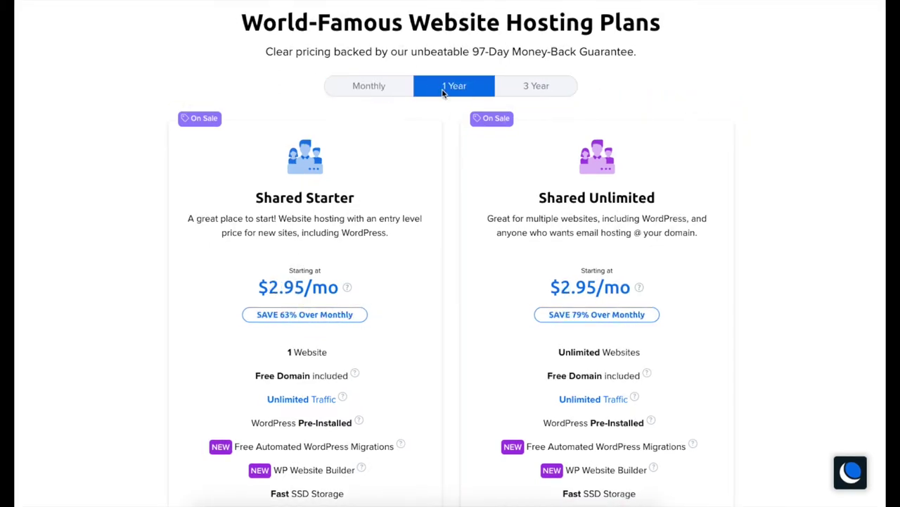
{"action": "left_click", "coordinate": [521, 90]}
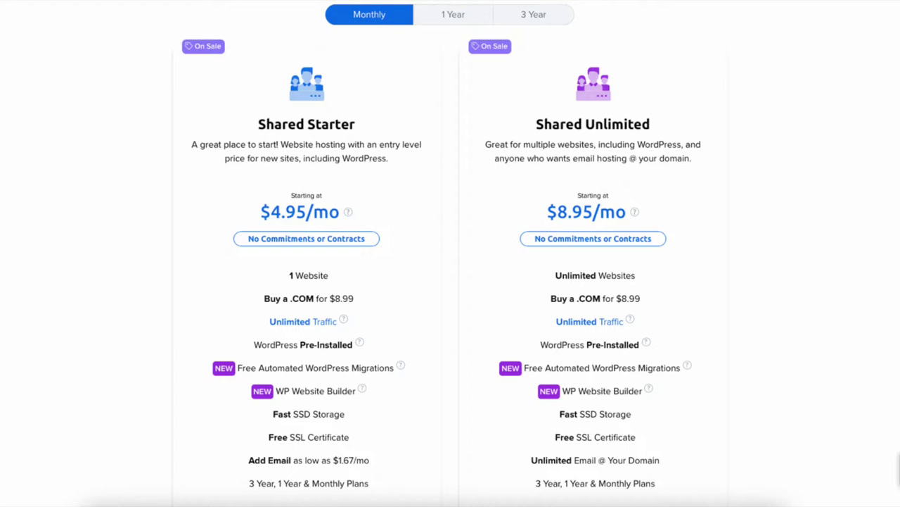
- Check the promotional pricing disclaimers of both monthly plans and their 3 Year and 1 Year rates
{"action": "mouse_move", "coordinate": [348, 212]}
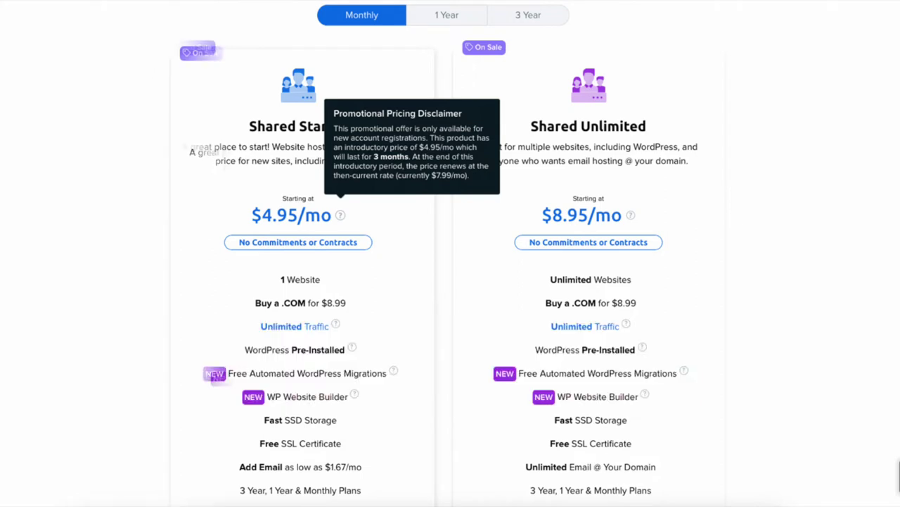
{"action": "mouse_move", "coordinate": [630, 215]}
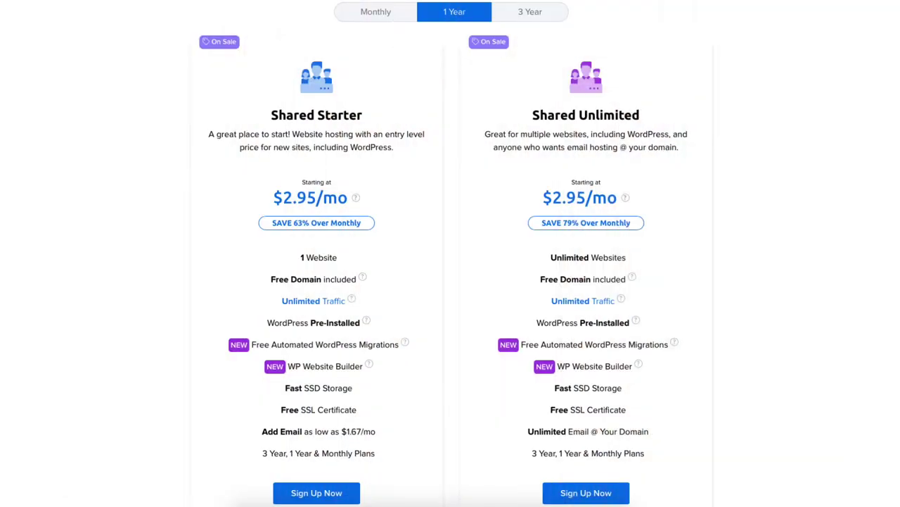
{"action": "left_click", "coordinate": [530, 12]}
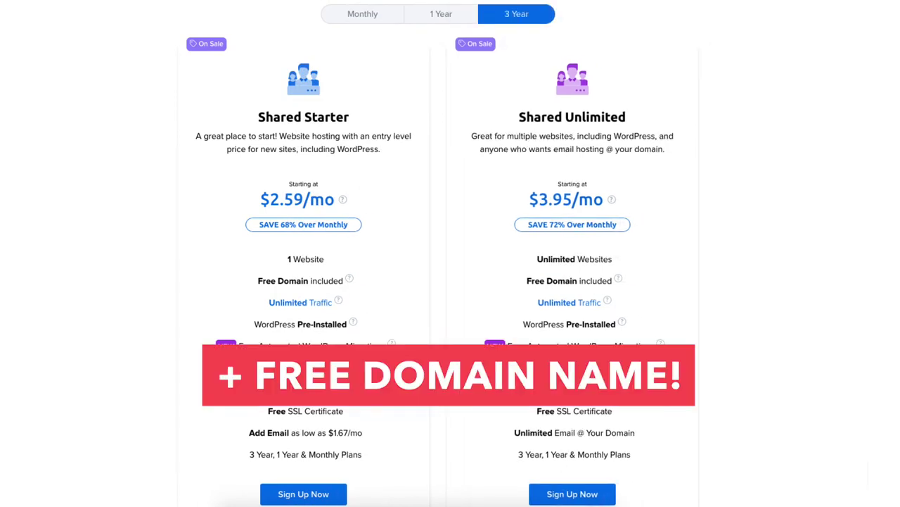
{"action": "left_click", "coordinate": [441, 13]}
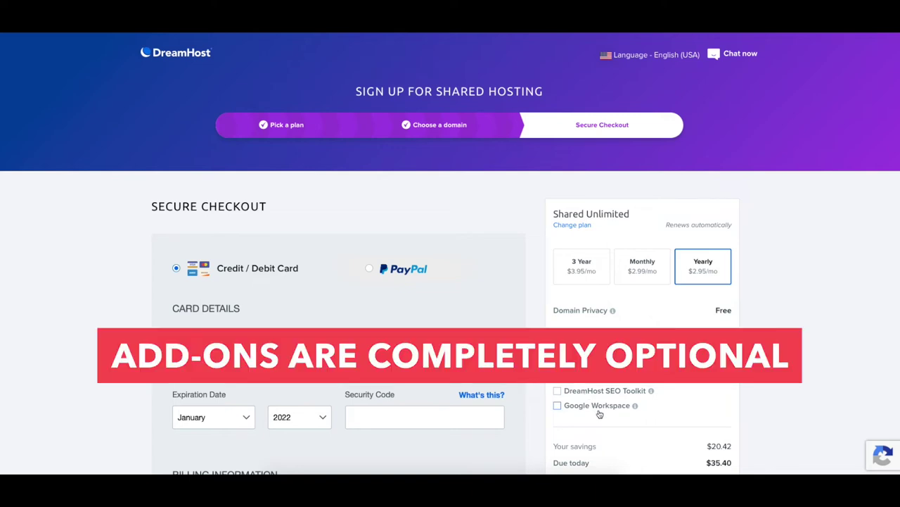
- Review the Shared Unlimited checkout form, covering payment method, billing information, account setup and optional add-ons
{"action": "scroll", "coordinate": [599, 414], "scroll_direction": "down", "scroll_amount": 1}
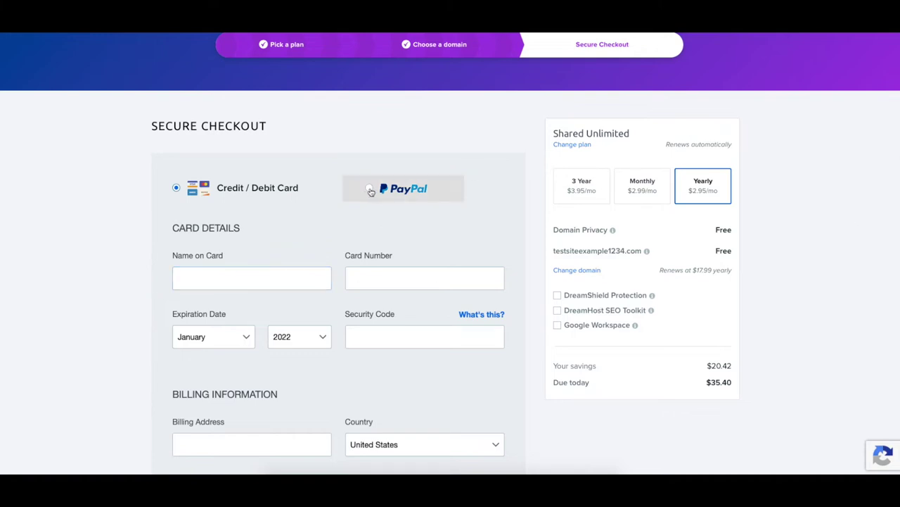
{"action": "scroll", "coordinate": [450, 253], "scroll_direction": "down", "scroll_amount": 3}
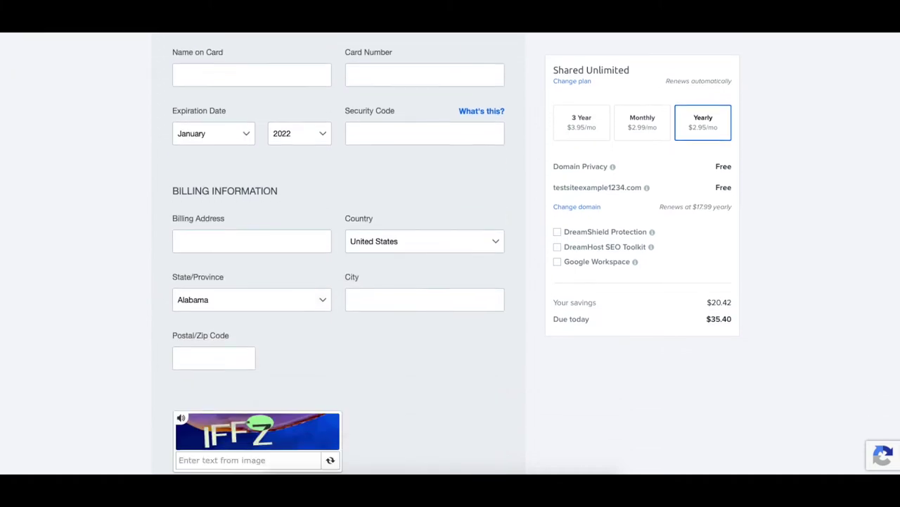
{"action": "scroll", "coordinate": [338, 254], "scroll_direction": "down", "scroll_amount": 1}
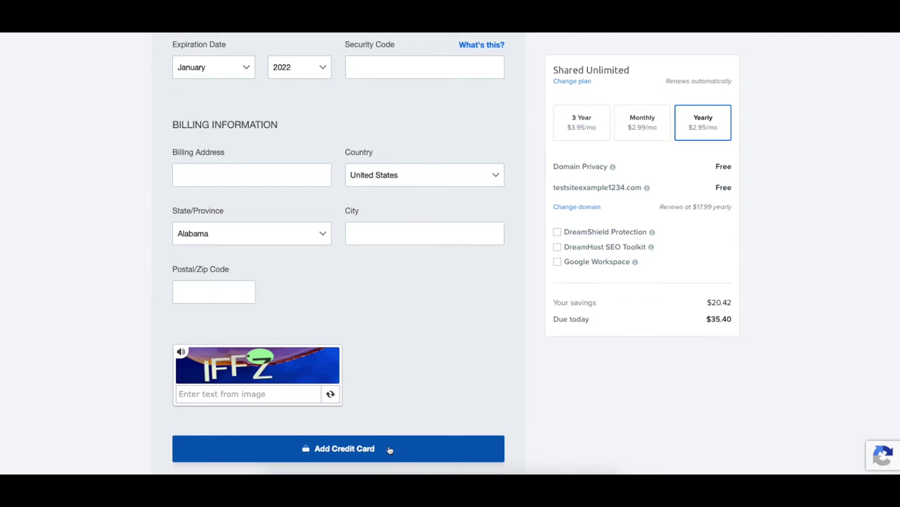
{"action": "scroll", "coordinate": [338, 253], "scroll_direction": "down", "scroll_amount": 3}
{"action": "scroll", "coordinate": [895, 297], "scroll_direction": "down", "scroll_amount": 3}
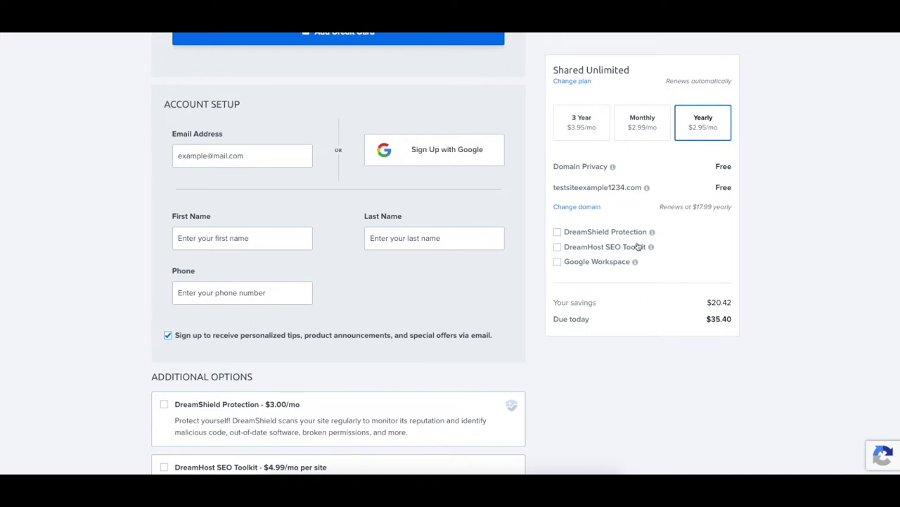
{"action": "scroll", "coordinate": [898, 340], "scroll_direction": "down", "scroll_amount": 3}
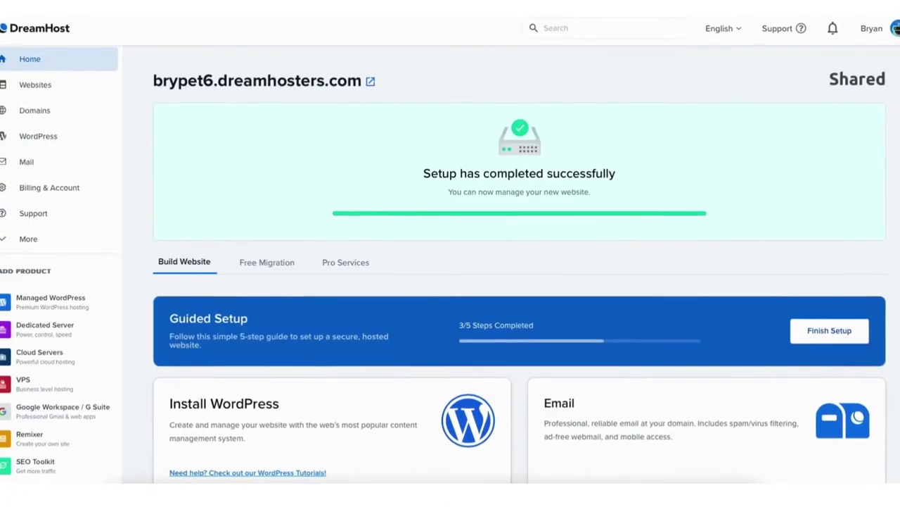
- Start the WordPress installation from the new website's home page in the hosting panel
{"action": "scroll", "coordinate": [518, 282], "scroll_direction": "down", "scroll_amount": 3}
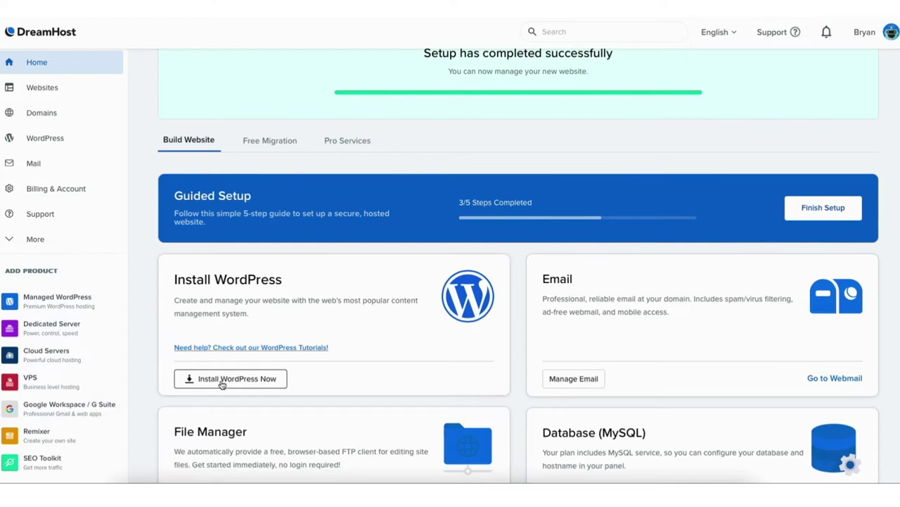
{"action": "left_click", "coordinate": [222, 379]}
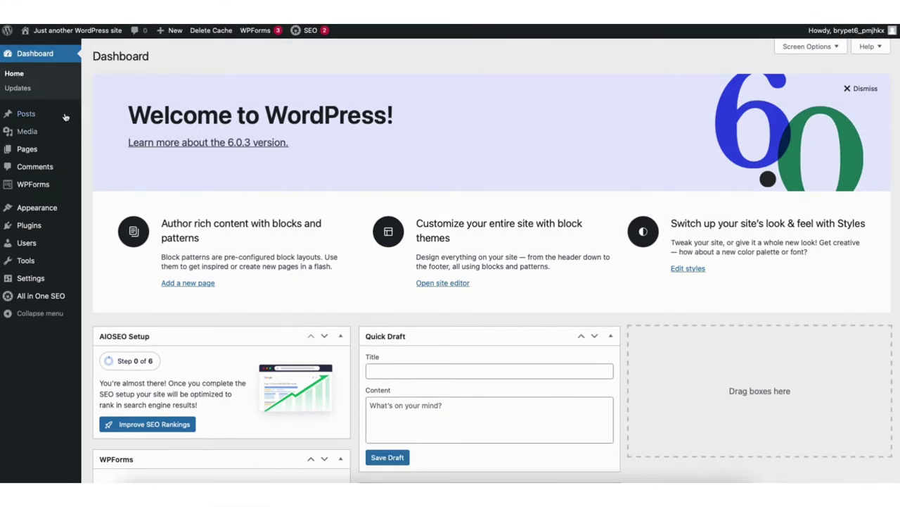
- Open the site's installed themes and go to the page for adding a new theme
{"action": "mouse_move", "coordinate": [37, 210]}
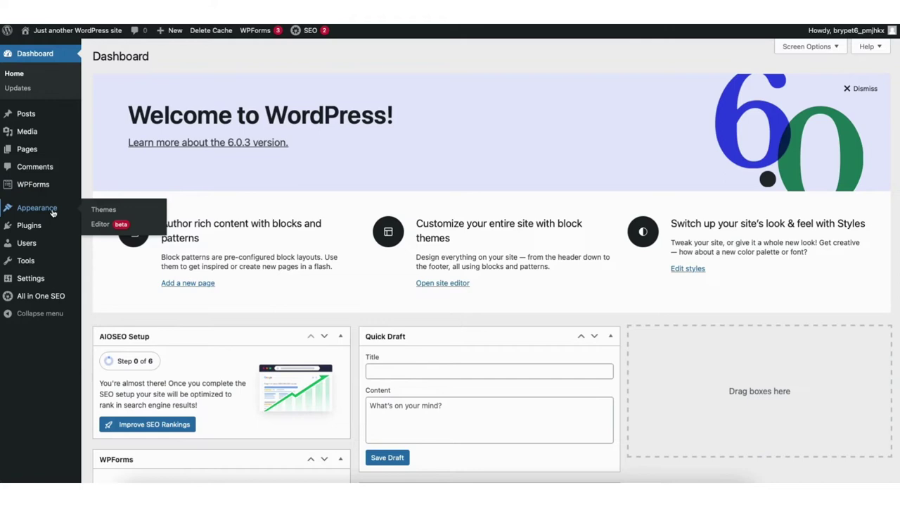
{"action": "left_click", "coordinate": [104, 210]}
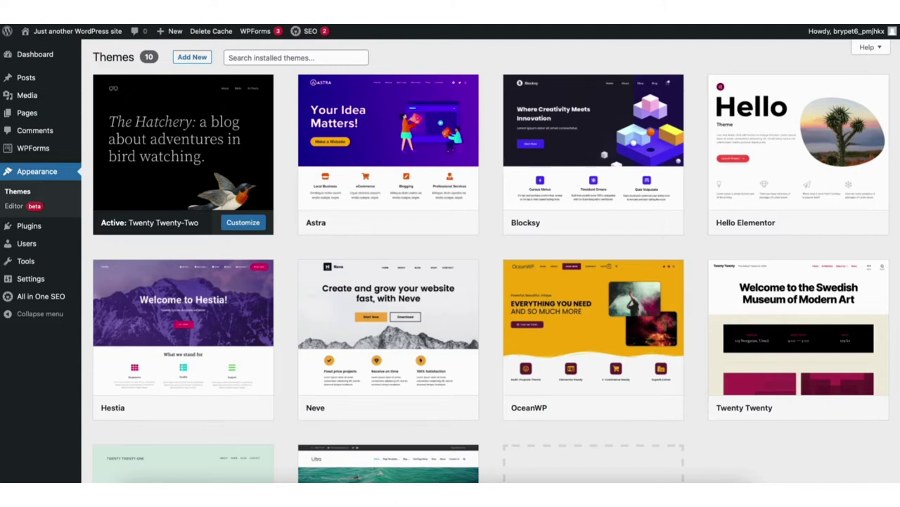
{"action": "scroll", "coordinate": [485, 253], "scroll_direction": "down", "scroll_amount": 3}
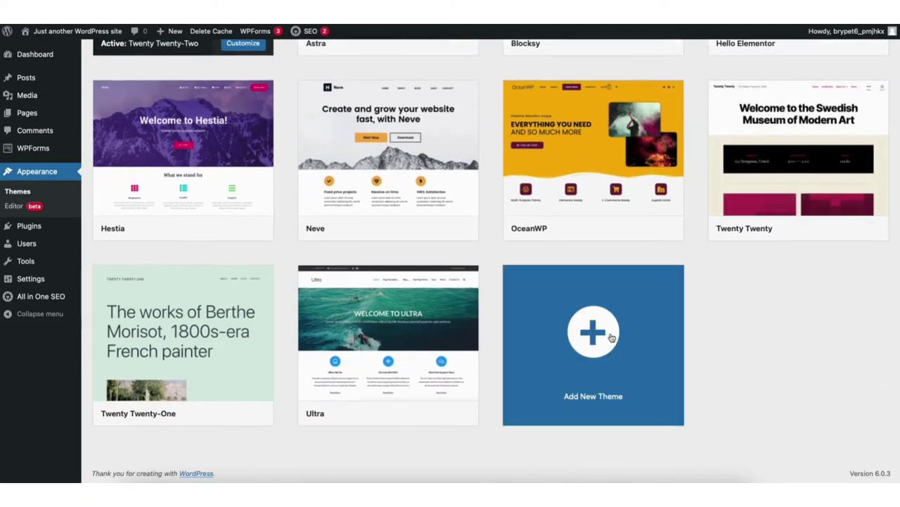
{"action": "left_click", "coordinate": [593, 332]}
- Browse the catalogue of WordPress themes available to install
{"action": "scroll", "coordinate": [593, 333], "scroll_direction": "down", "scroll_amount": 3}
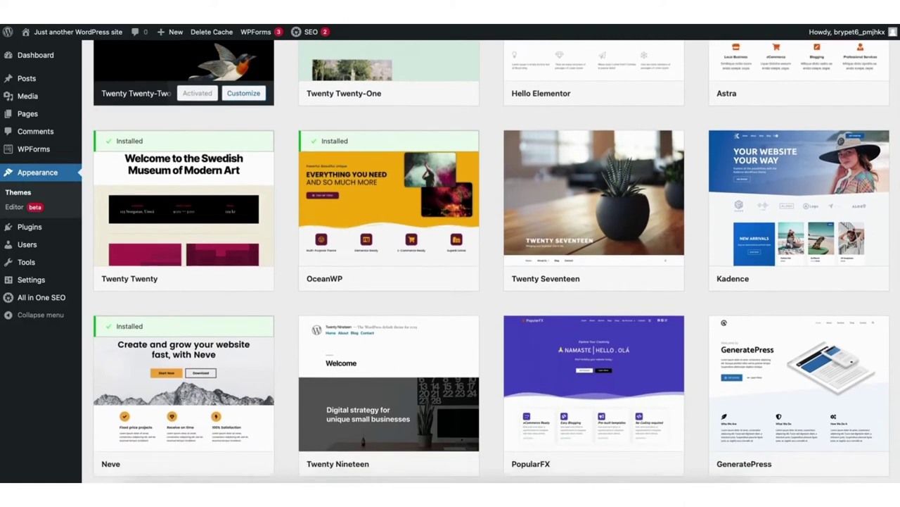
{"action": "scroll", "coordinate": [492, 262], "scroll_direction": "down", "scroll_amount": 5}
{"action": "scroll", "coordinate": [493, 262], "scroll_direction": "down", "scroll_amount": 5}
{"action": "scroll", "coordinate": [492, 262], "scroll_direction": "down", "scroll_amount": 5}
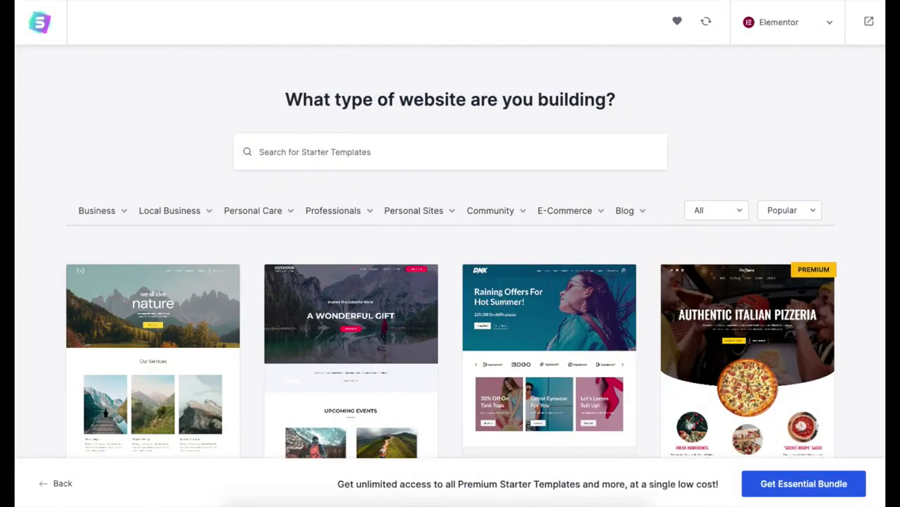
- Browse the Elementor starter templates and select the hero heading text in the page editor
{"action": "scroll", "coordinate": [450, 281], "scroll_direction": "down", "scroll_amount": 2}
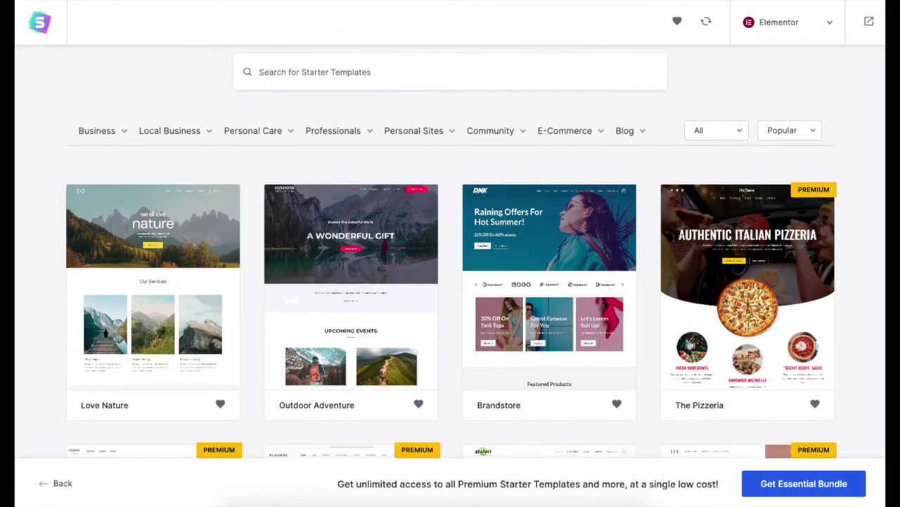
{"action": "scroll", "coordinate": [450, 281], "scroll_direction": "down", "scroll_amount": 5}
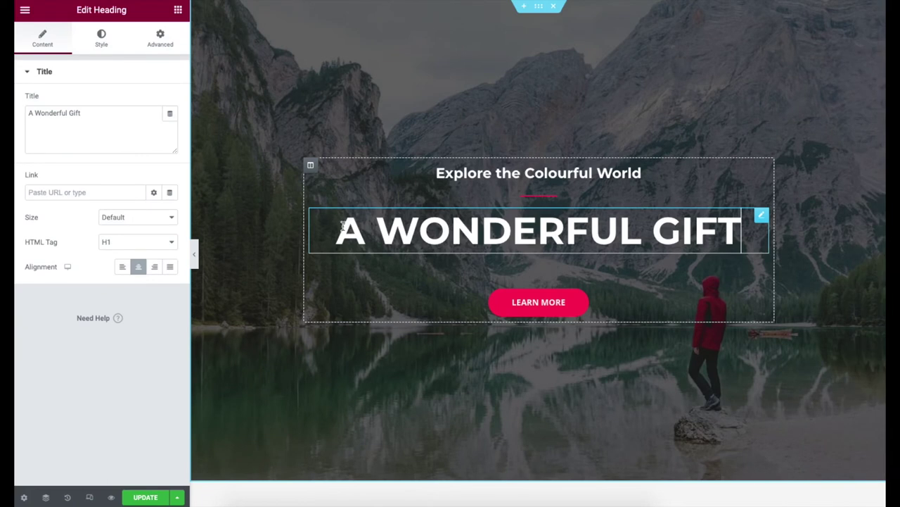
{"action": "left_click_drag", "start_coordinate": [338, 229], "coordinate": [726, 226]}
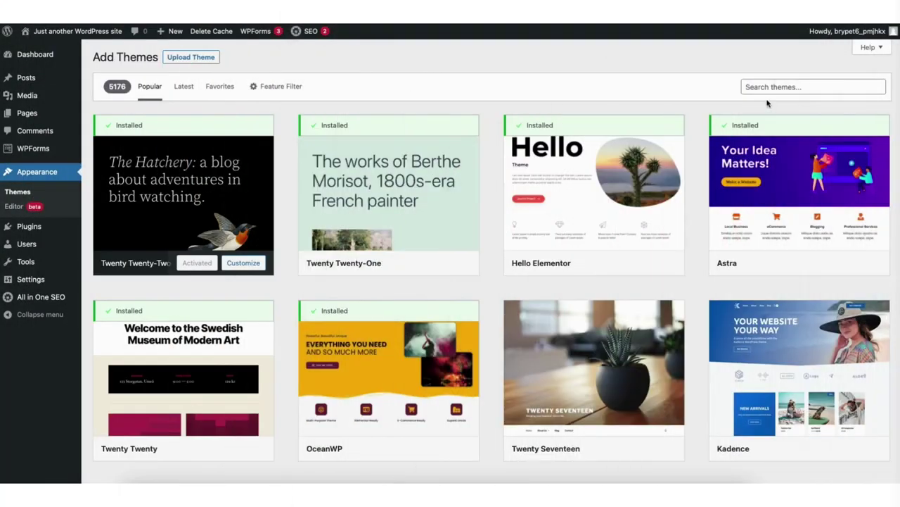
- Search the theme catalogue for "astra", then install and activate the Astra theme
{"action": "left_click", "coordinate": [767, 87]}
{"action": "type", "text": "astra"}
{"action": "mouse_move", "coordinate": [191, 218]}
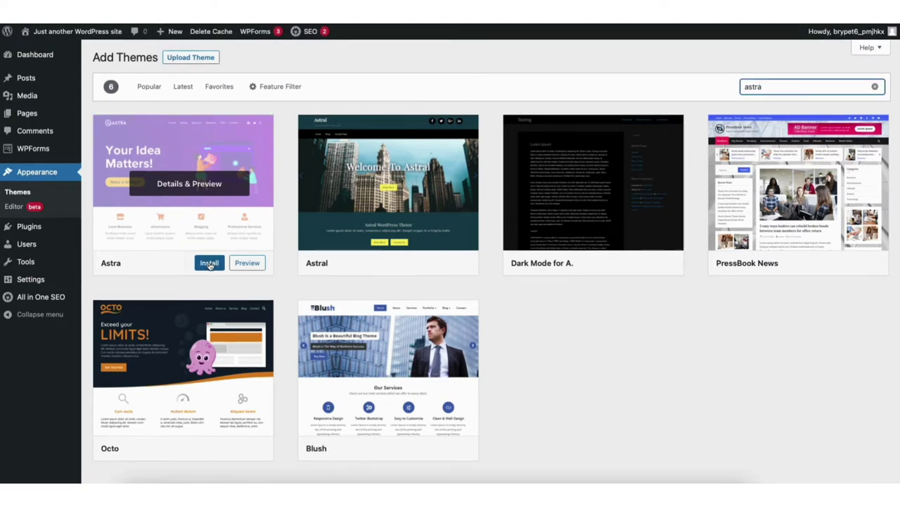
{"action": "left_click", "coordinate": [209, 265]}
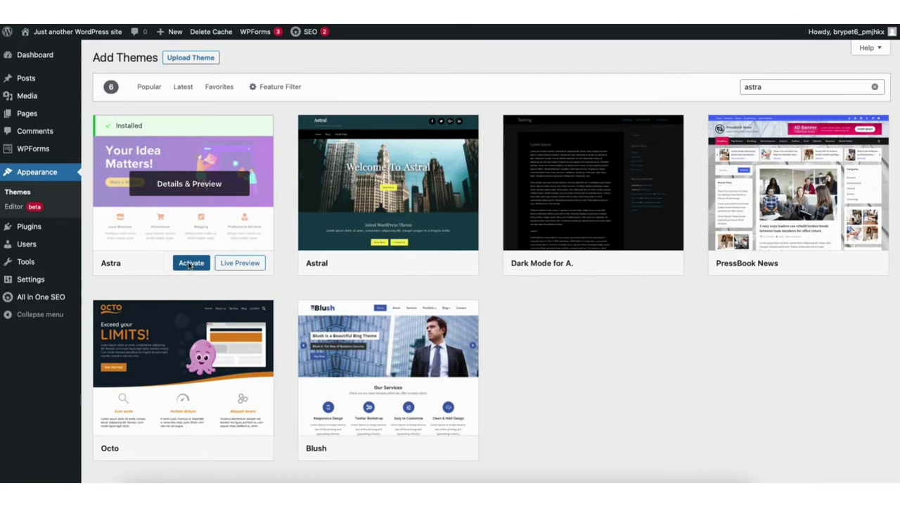
{"action": "left_click", "coordinate": [190, 263]}
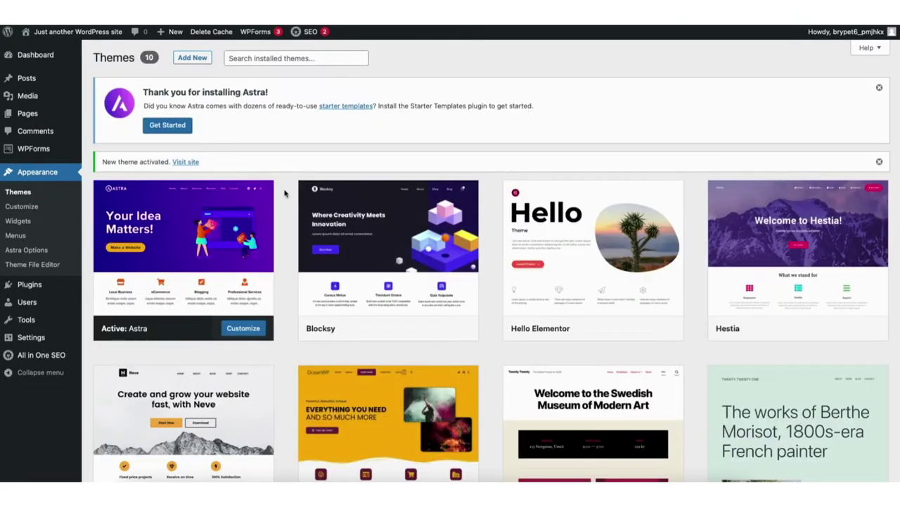
- Find the Starter Templates plugin by Brainstorm Force with the search "starter templates", then install and activate it
{"action": "mouse_move", "coordinate": [33, 286]}
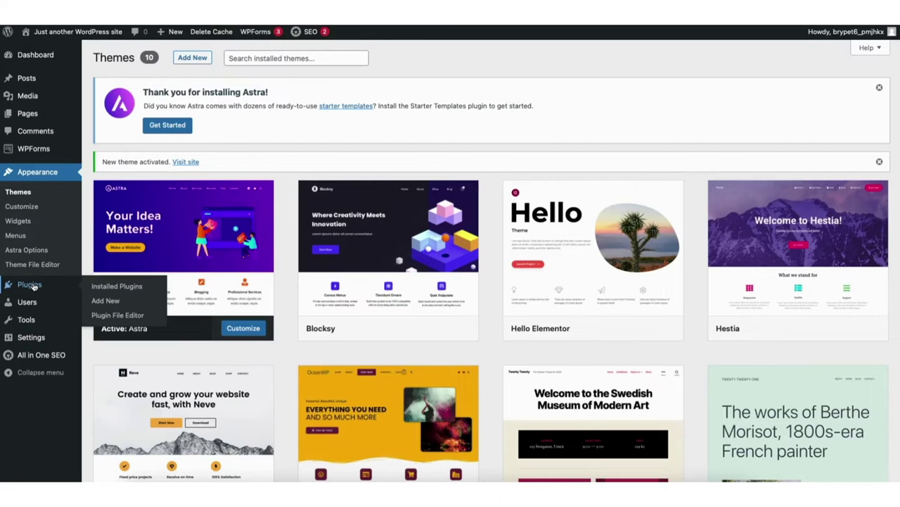
{"action": "left_click", "coordinate": [105, 301]}
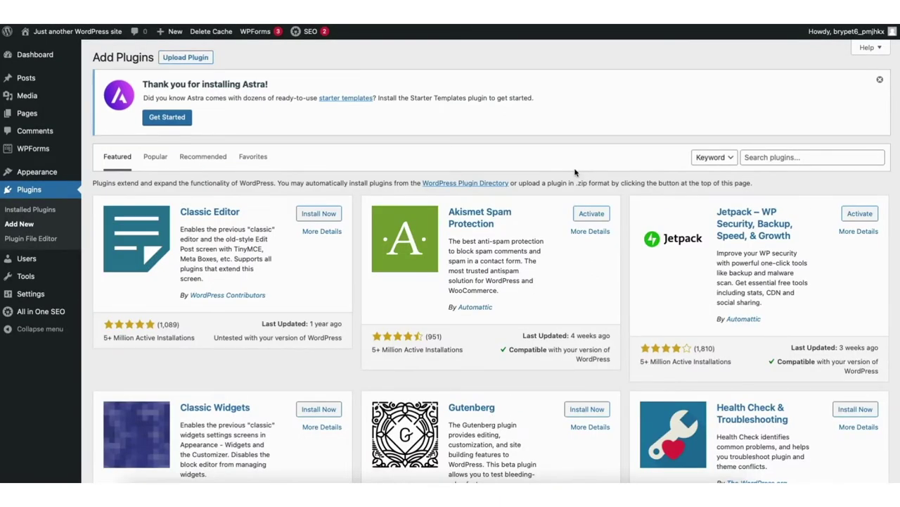
{"action": "left_click", "coordinate": [758, 158]}
{"action": "type", "text": "starter templates"}
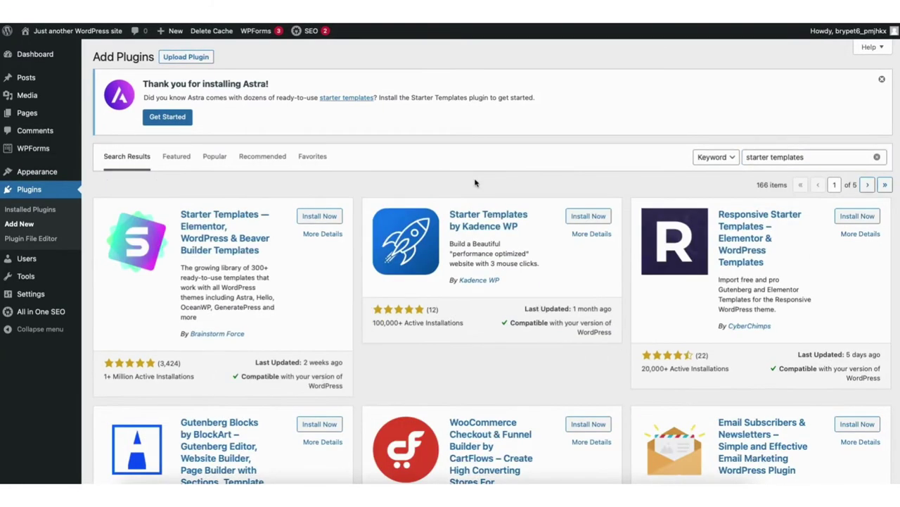
{"action": "left_click", "coordinate": [318, 219]}
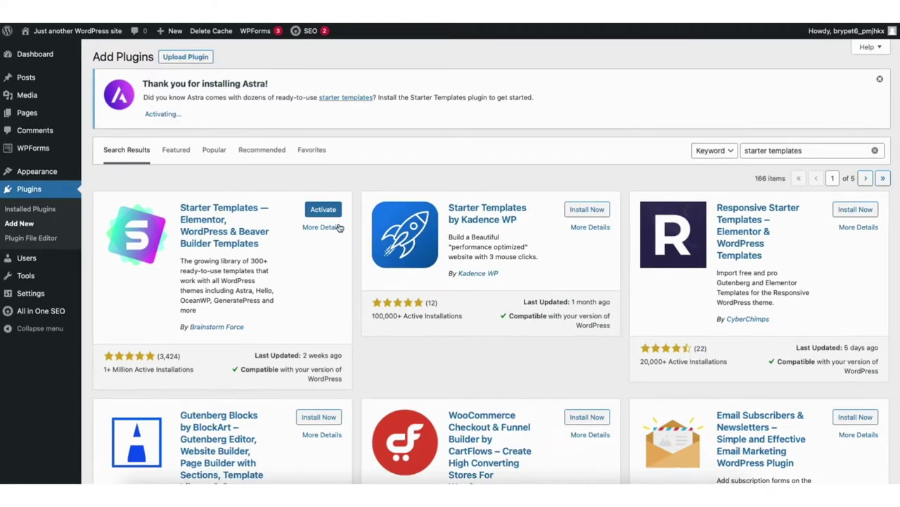
{"action": "left_click", "coordinate": [324, 210]}
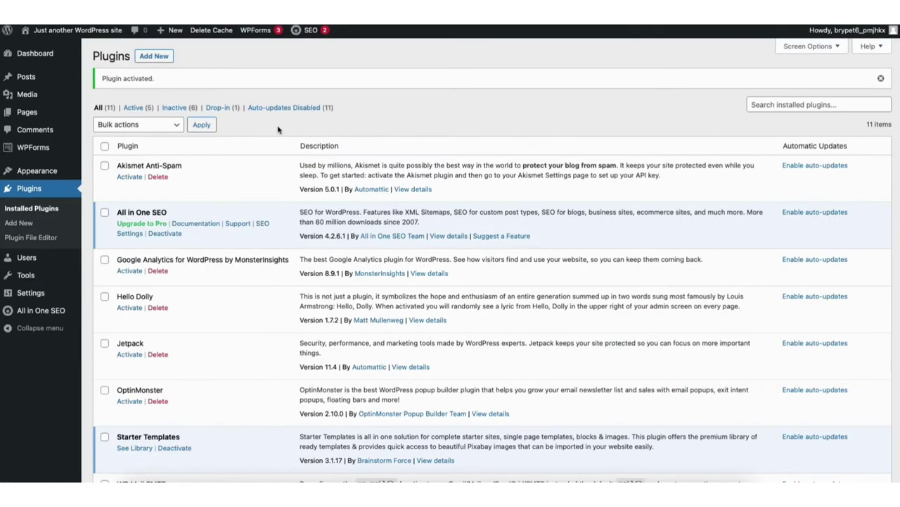
- Open the Starter Templates library and browse the available Elementor templates
{"action": "mouse_move", "coordinate": [33, 173]}
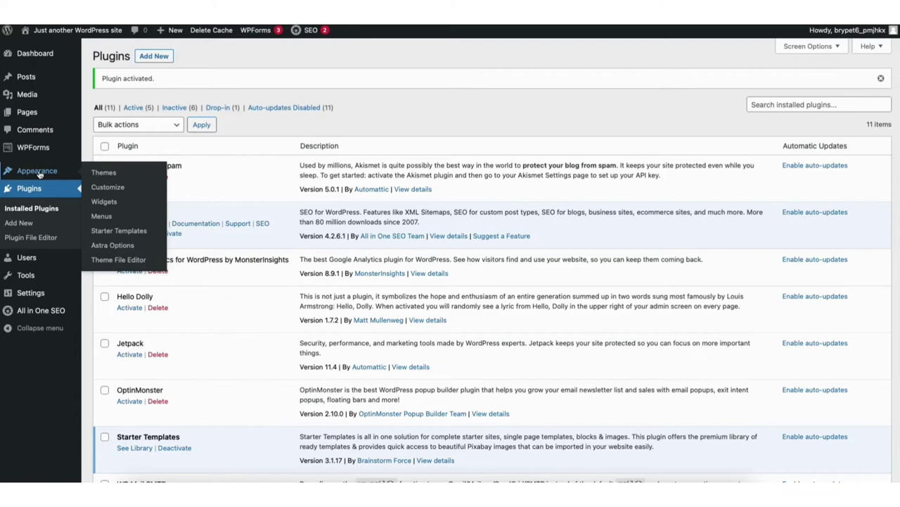
{"action": "left_click", "coordinate": [119, 232]}
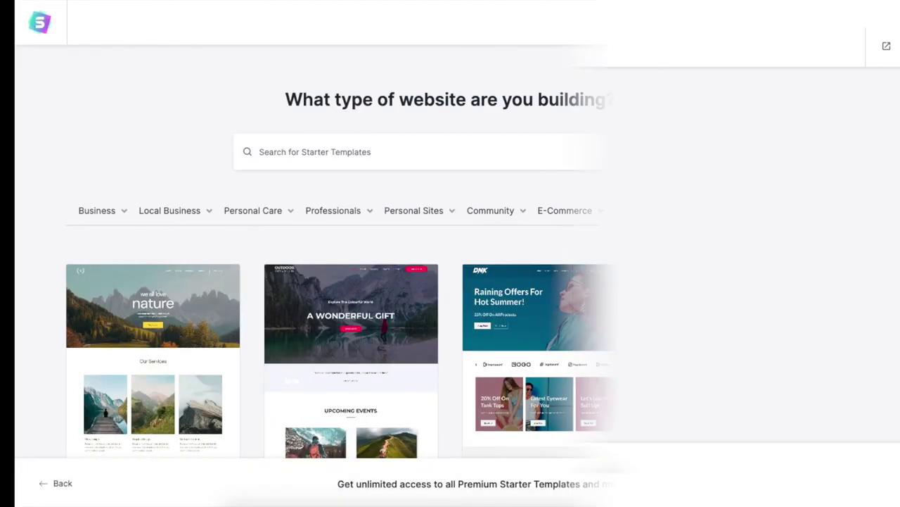
{"action": "scroll", "coordinate": [451, 253], "scroll_direction": "down", "scroll_amount": 3}
{"action": "scroll", "coordinate": [450, 253], "scroll_direction": "down", "scroll_amount": 4}
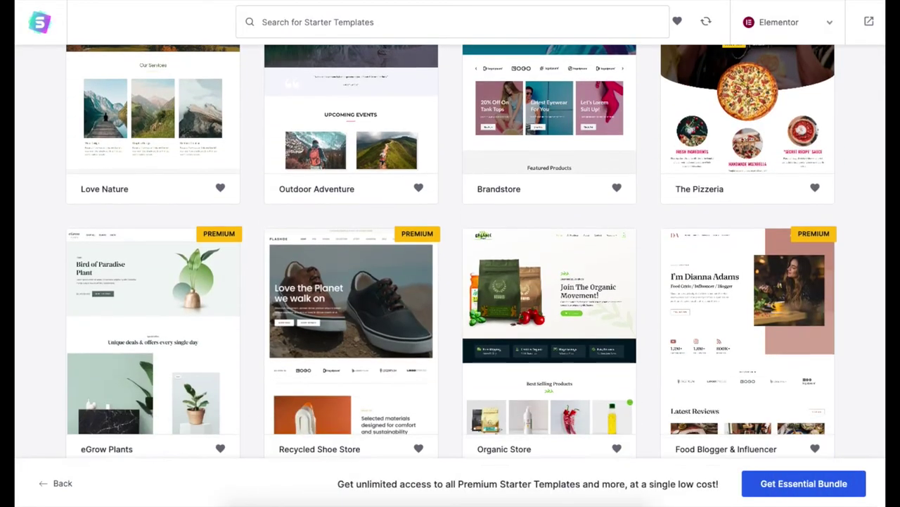
{"action": "scroll", "coordinate": [450, 253], "scroll_direction": "down", "scroll_amount": 4}
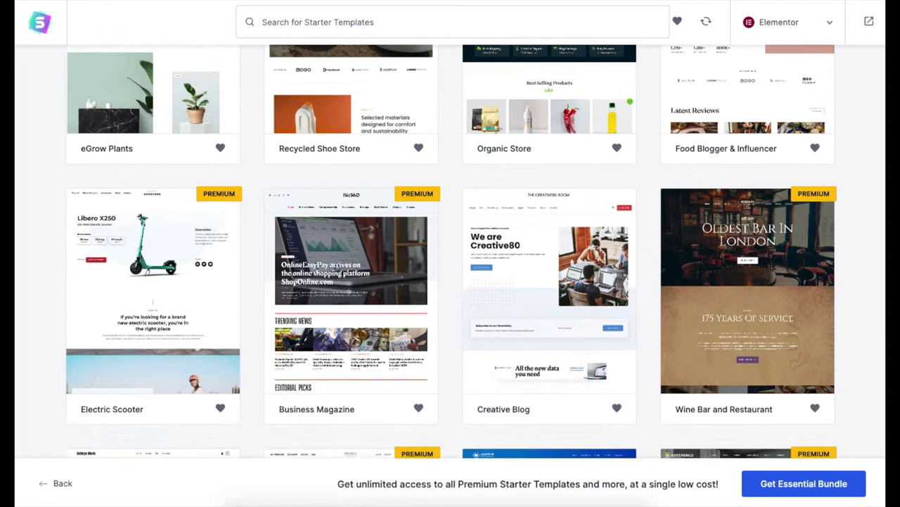
{"action": "scroll", "coordinate": [450, 253], "scroll_direction": "down", "scroll_amount": 2}
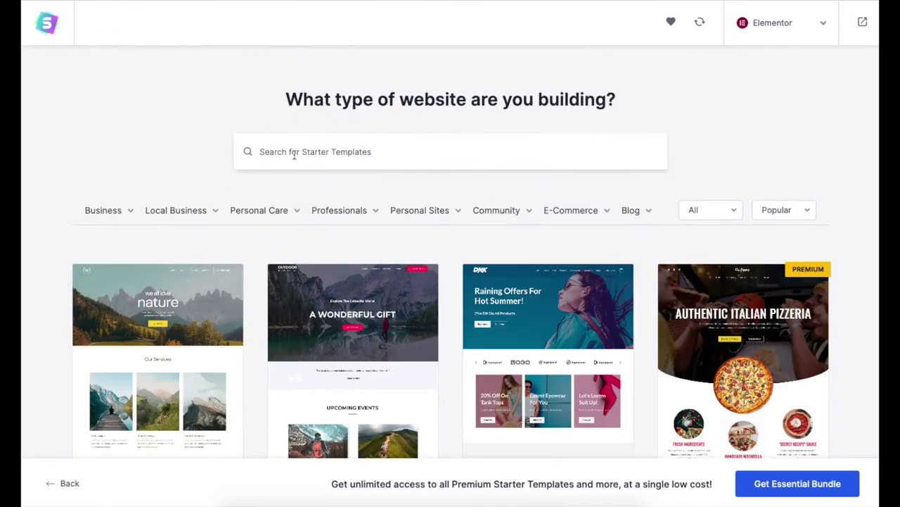
- Search the starter templates for "photography" and look through the Business, Local Business and Personal Care categories
{"action": "left_click", "coordinate": [294, 155]}
{"action": "type", "text": "photography"}
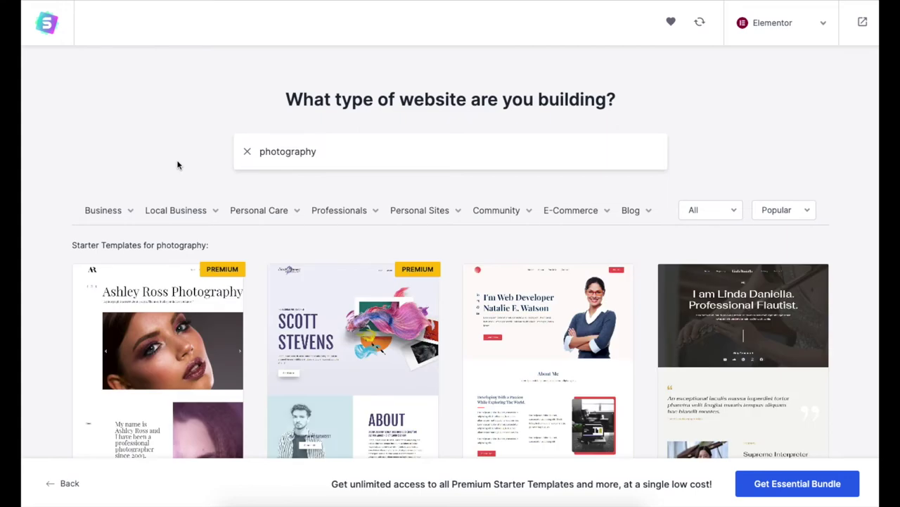
{"action": "mouse_move", "coordinate": [117, 211]}
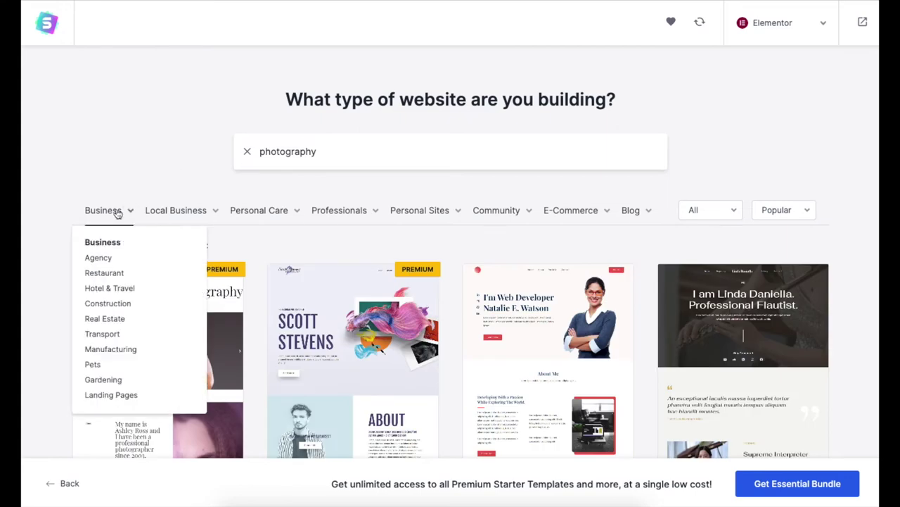
{"action": "mouse_move", "coordinate": [173, 213]}
{"action": "mouse_move", "coordinate": [255, 217]}
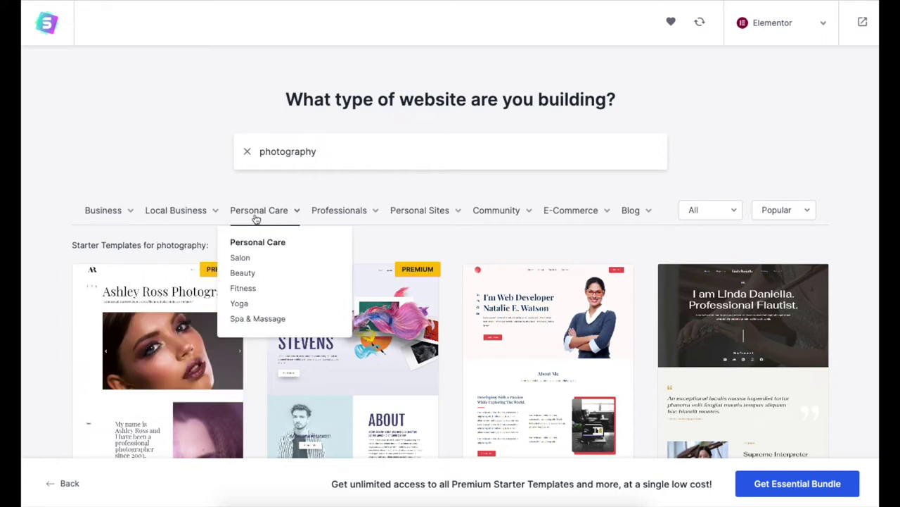
- Preview the premium Photographer template, close the preview and clear the template search
{"action": "left_click", "coordinate": [345, 357]}
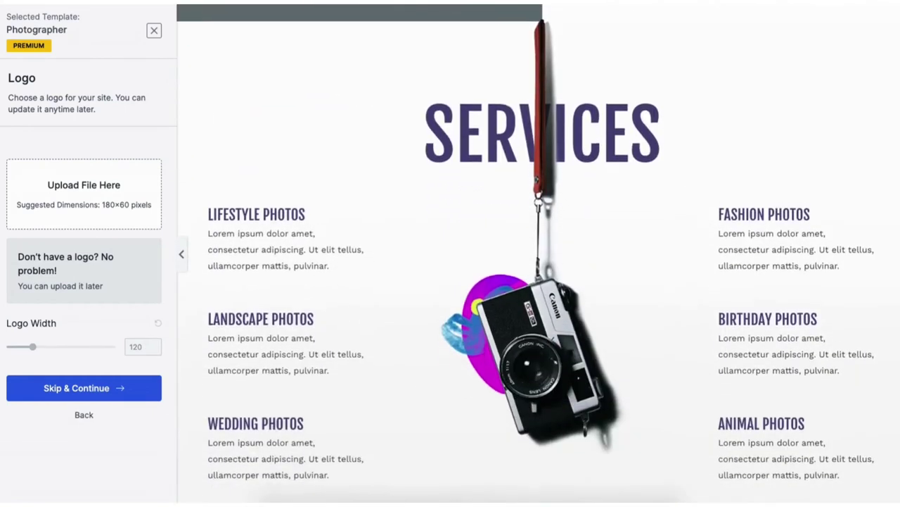
{"action": "left_click", "coordinate": [155, 32]}
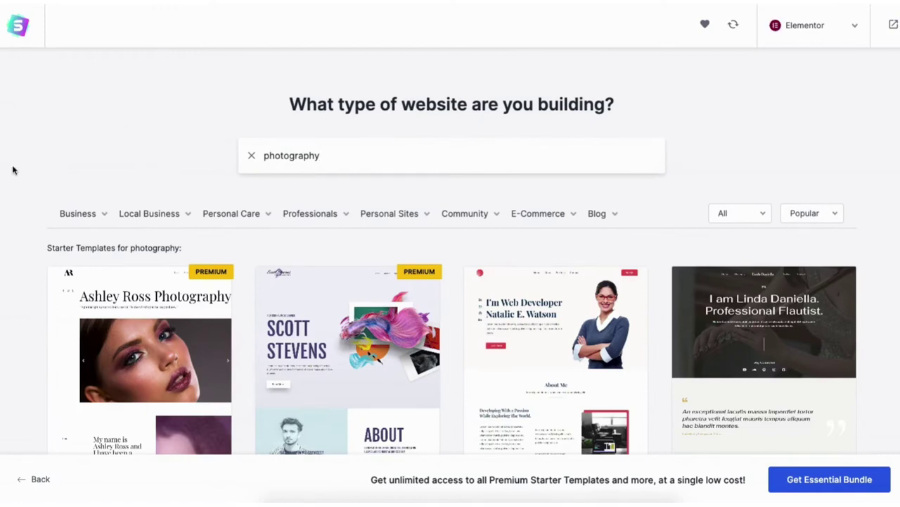
{"action": "left_click", "coordinate": [251, 156]}
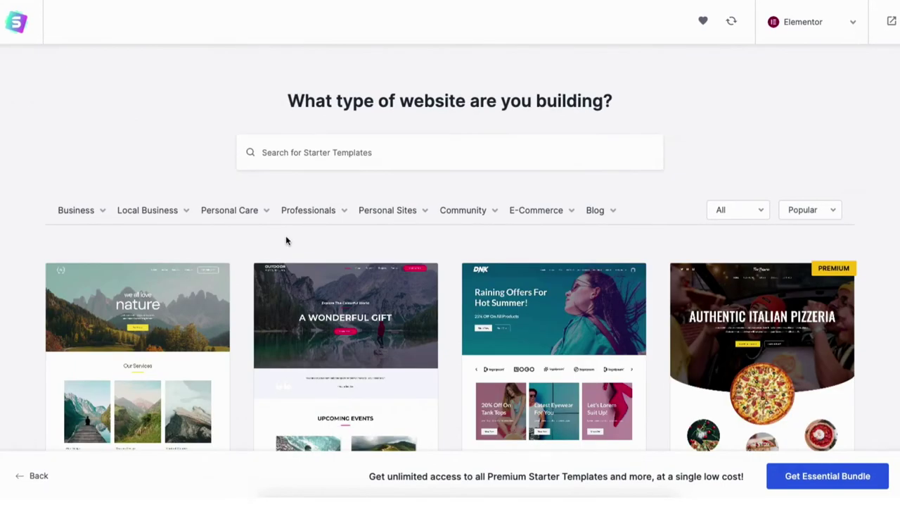
- Choose the Outdoor Adventure template, skip the logo upload and keep the default colors with the Montserrat / Noto Sans fonts
{"action": "left_click", "coordinate": [353, 363]}
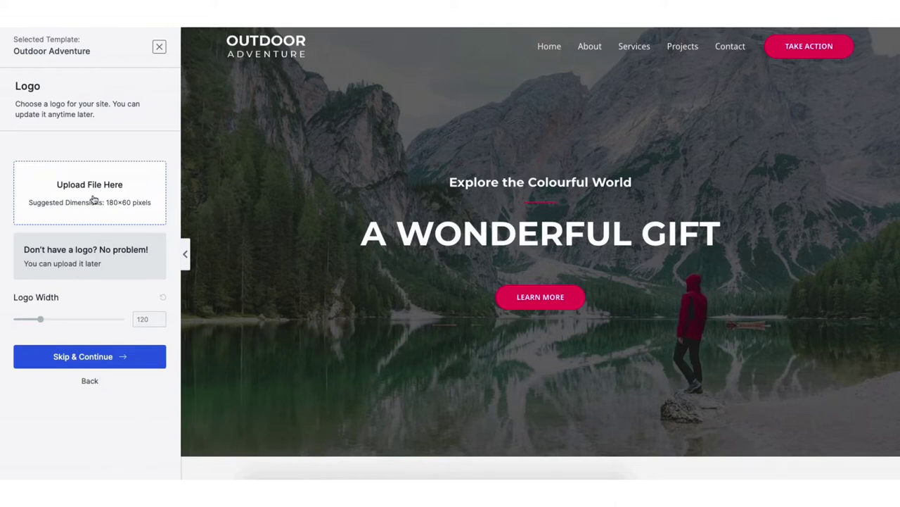
{"action": "left_click", "coordinate": [90, 357]}
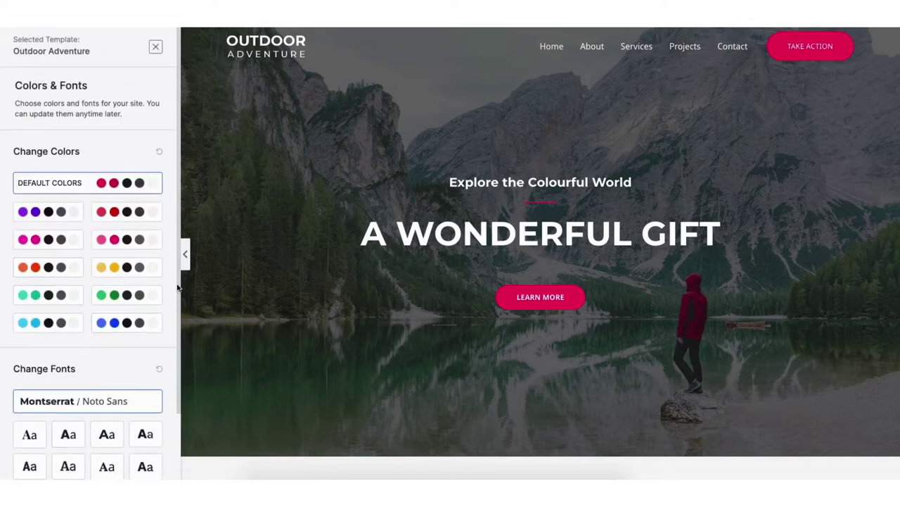
{"action": "scroll", "coordinate": [176, 345], "scroll_direction": "down", "scroll_amount": 2}
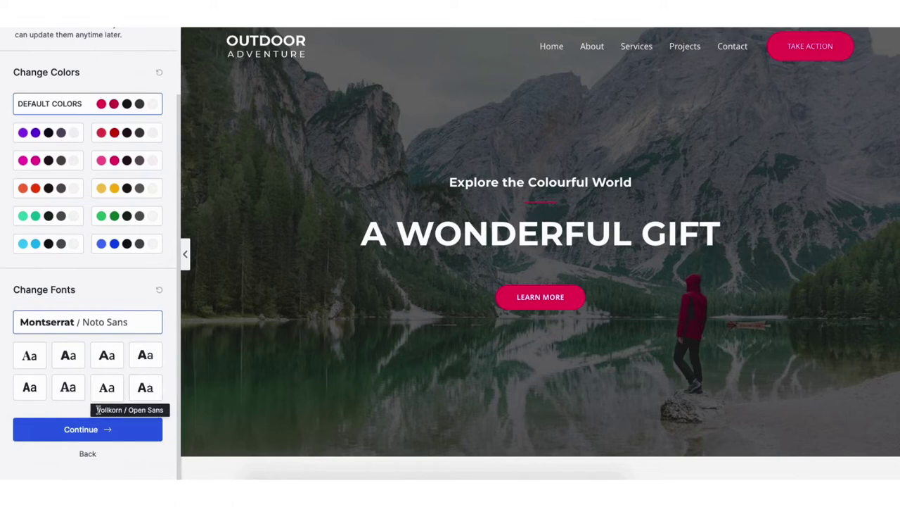
{"action": "left_click", "coordinate": [78, 430]}
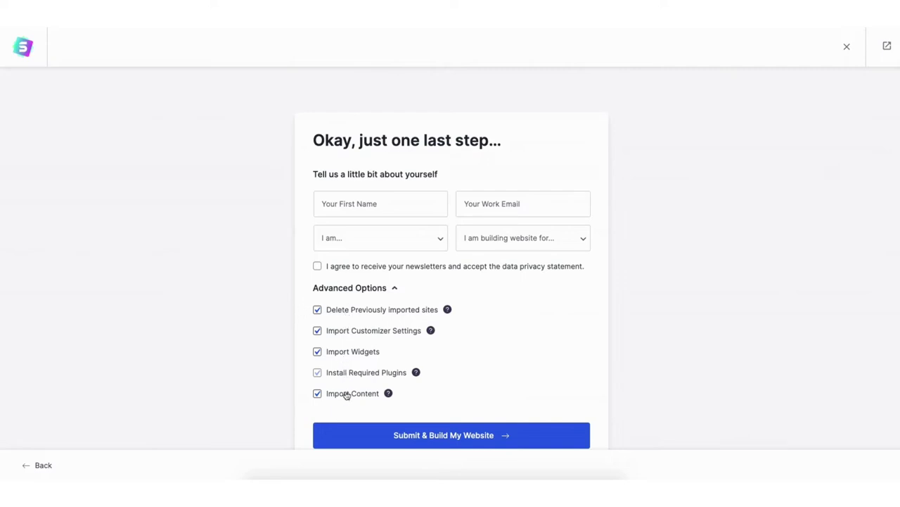
- Build the website with the customizer settings, widgets, required plugins and content imported, and view the finished site
{"action": "left_click", "coordinate": [419, 437]}
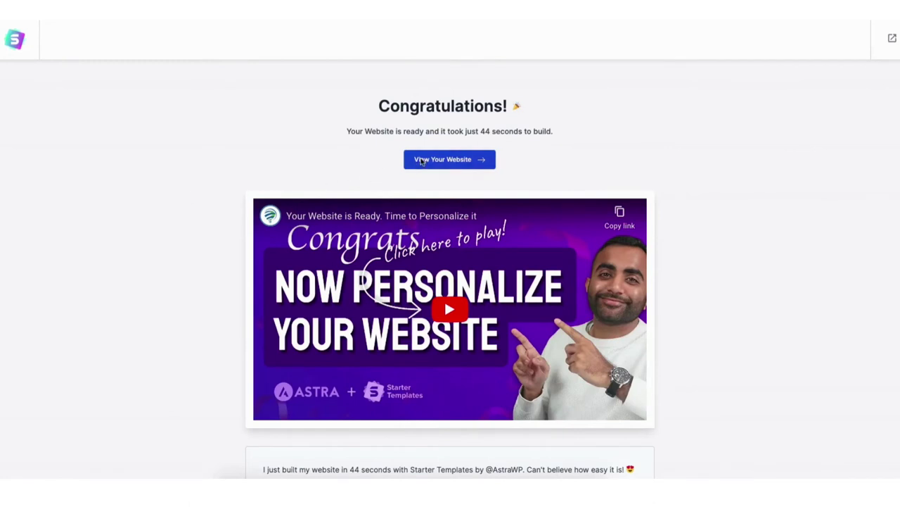
{"action": "left_click", "coordinate": [422, 161]}
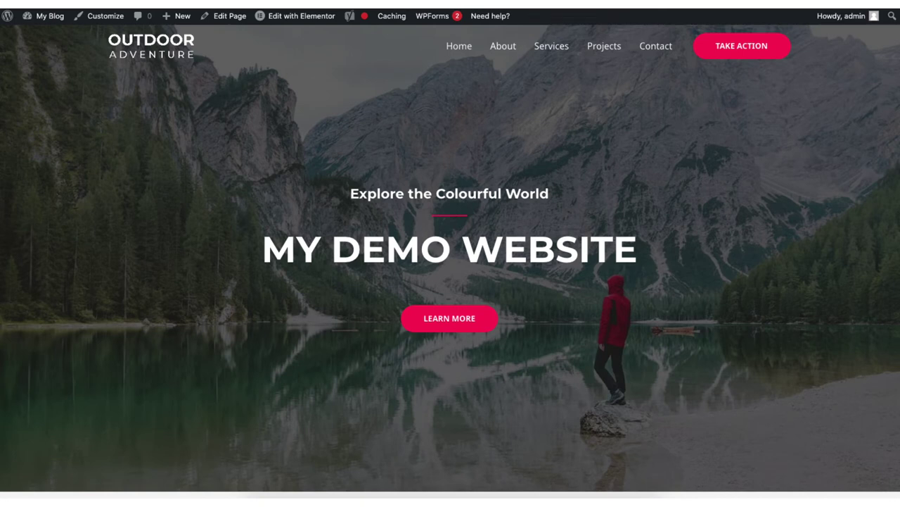
- Replace the hero heading "A Wonderful Gift" with "my demo site"
{"action": "left_click_drag", "start_coordinate": [336, 231], "coordinate": [732, 223]}
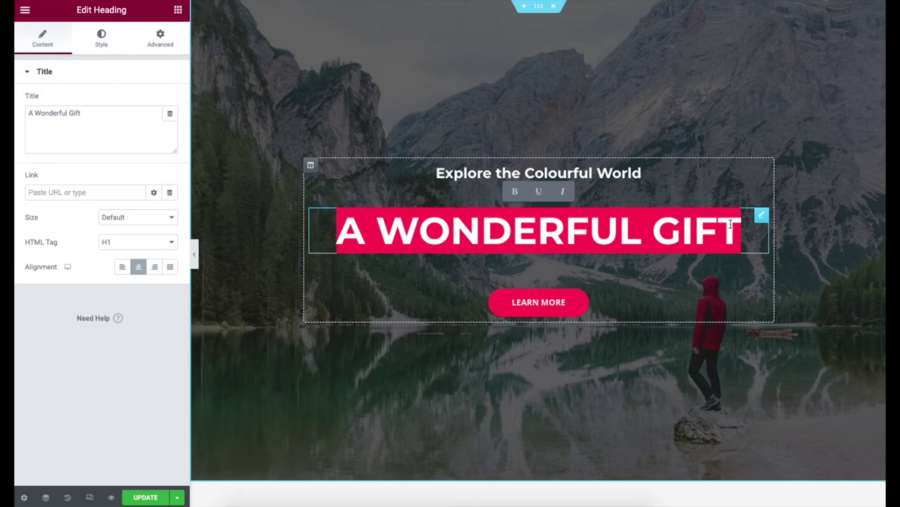
{"action": "type", "text": "my demo sit"}
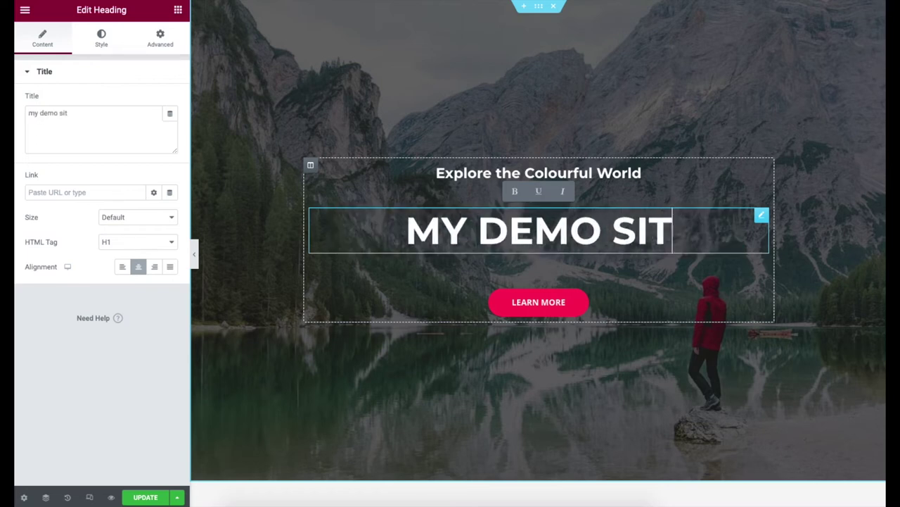
{"action": "type", "text": "e"}
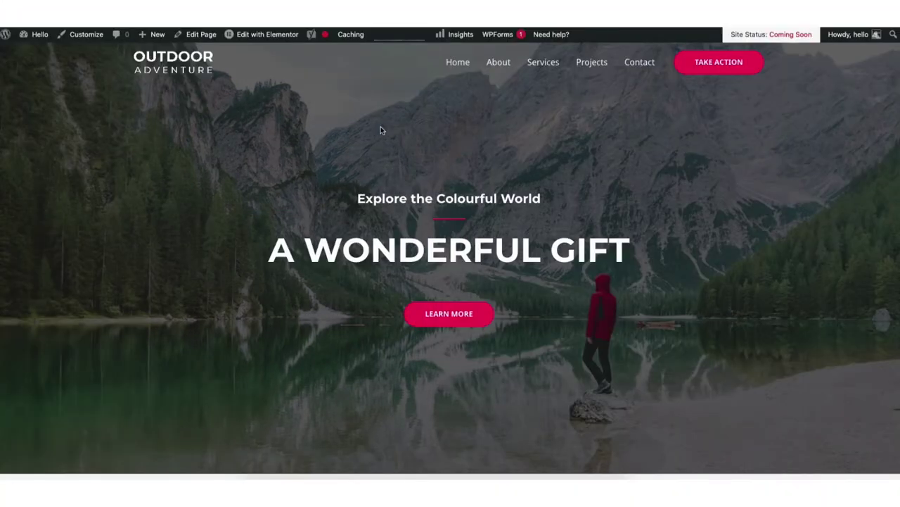
- Edit the home page with Elementor and change the main hero heading to "MY DEMO WEBSITE"
{"action": "left_click", "coordinate": [271, 35]}
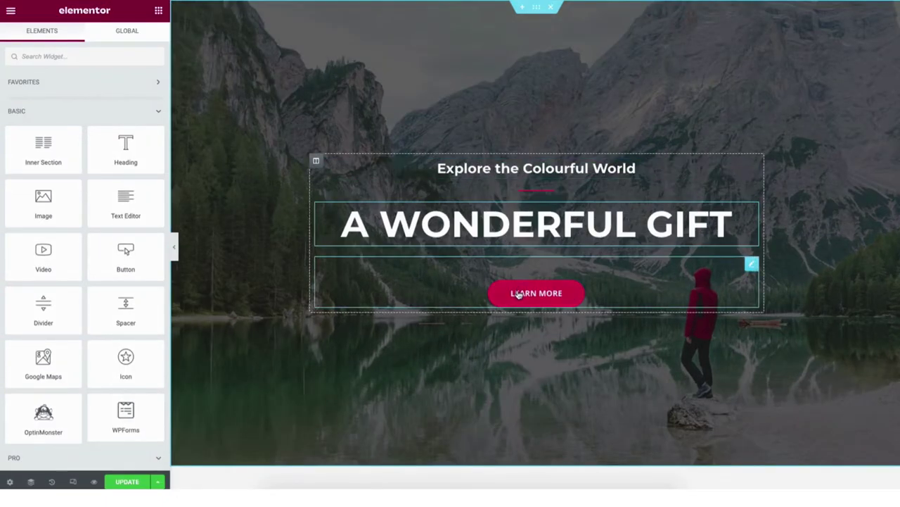
{"action": "left_click", "coordinate": [402, 224]}
{"action": "left_click_drag", "start_coordinate": [349, 221], "coordinate": [688, 220]}
{"action": "type", "text": "MY DEMO"}
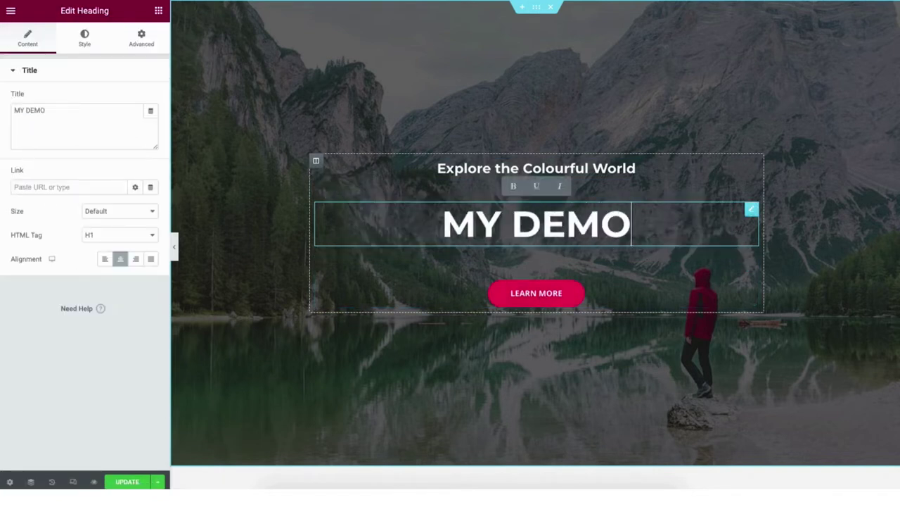
{"action": "type", "text": " WEBSITE"}
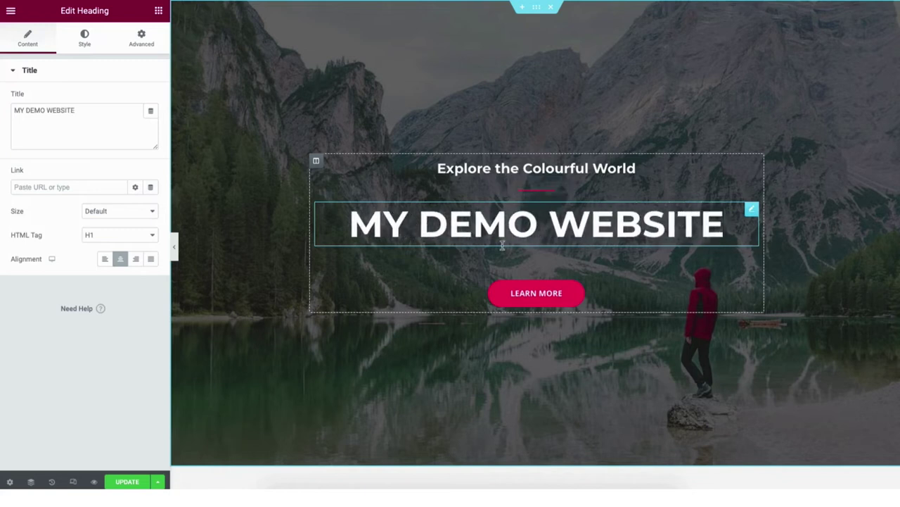
{"action": "left_click", "coordinate": [281, 101]}
{"action": "right_click", "coordinate": [281, 104]}
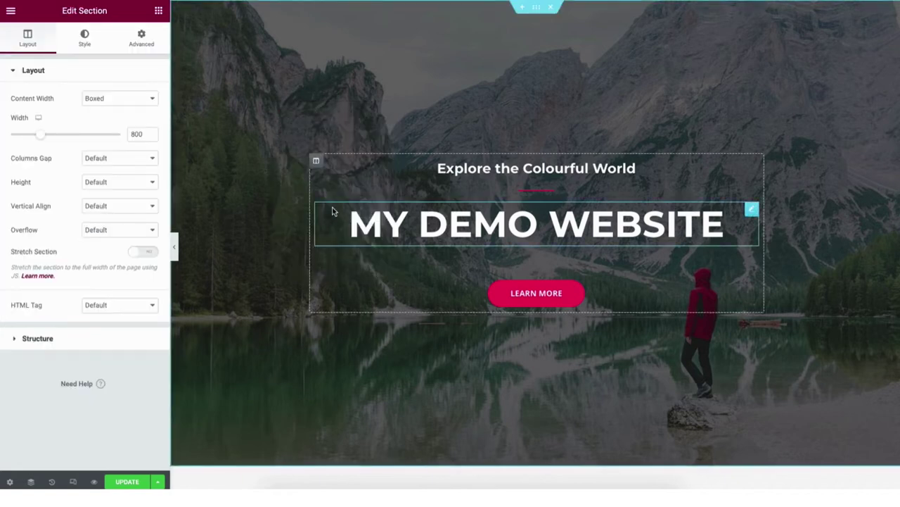
- Browse the media library from the hero section's background image setting, and close it
{"action": "left_click", "coordinate": [84, 42]}
{"action": "mouse_move", "coordinate": [83, 213]}
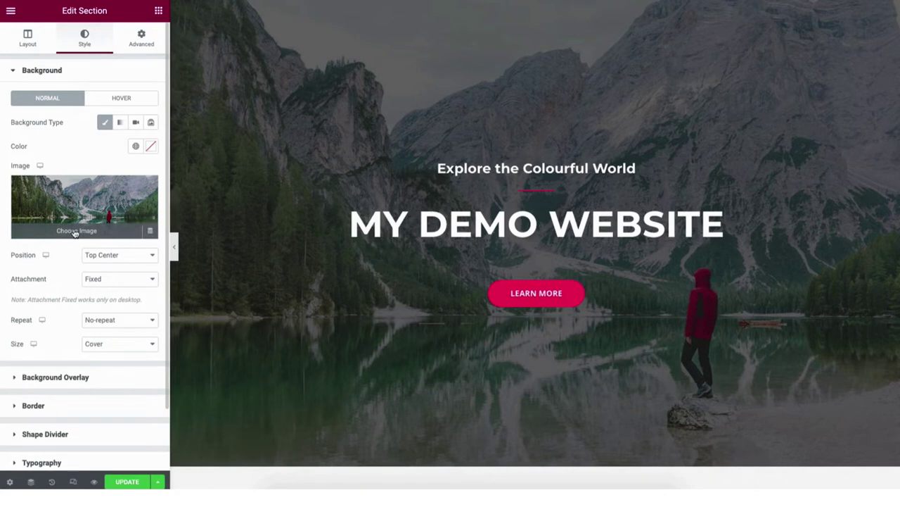
{"action": "left_click", "coordinate": [75, 231]}
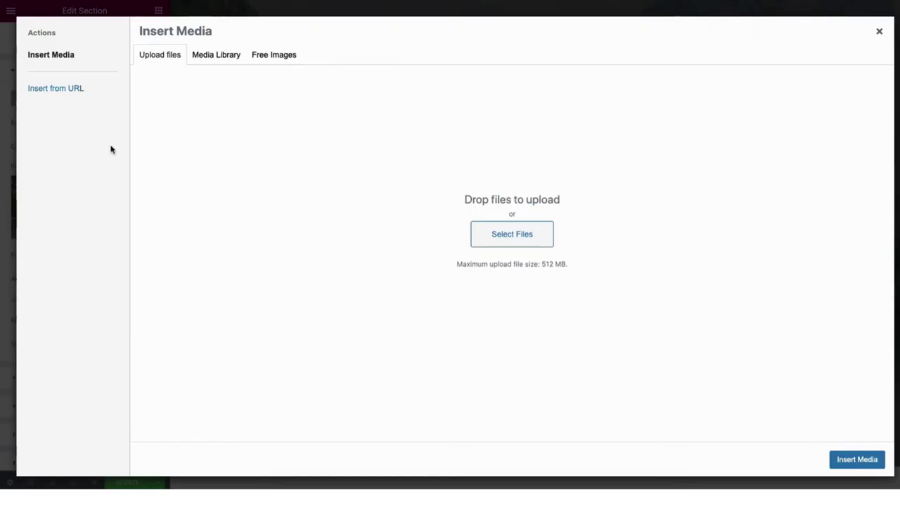
{"action": "left_click", "coordinate": [207, 57]}
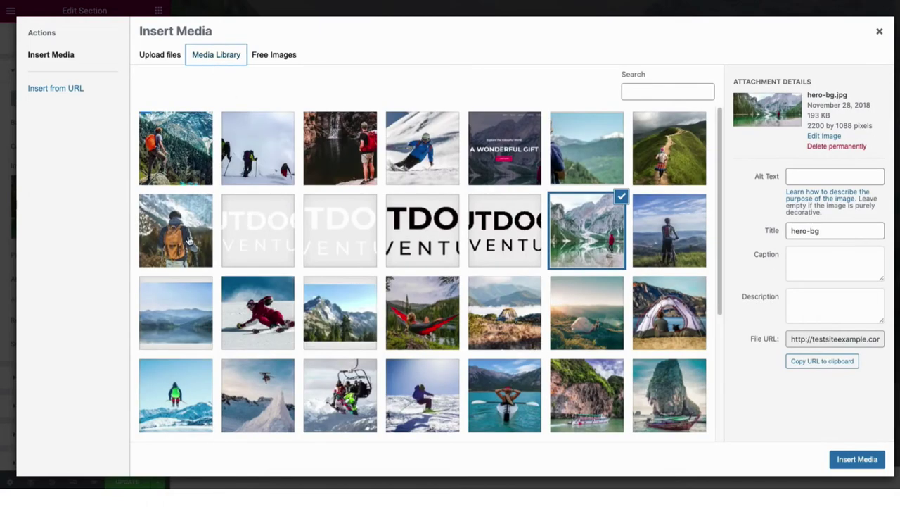
{"action": "left_click", "coordinate": [856, 459]}
{"action": "left_click", "coordinate": [879, 31]}
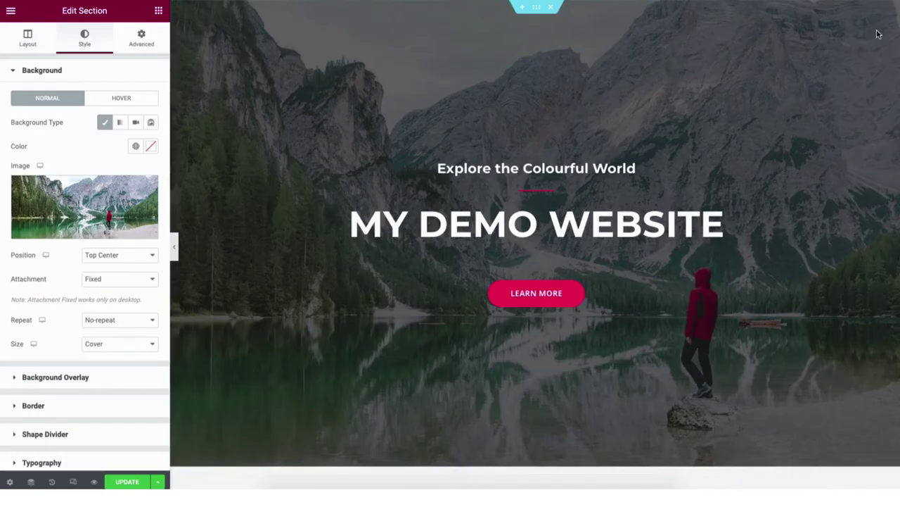
- Add a Heading widget above the Everest Camp Trek title and move that column's Learn More button beneath the one in the Walking Holidays column
{"action": "left_click", "coordinate": [159, 12]}
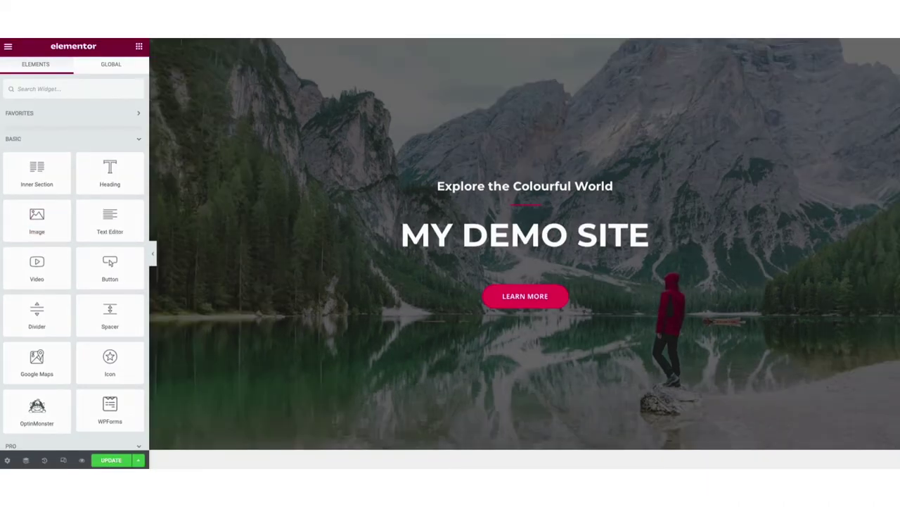
{"action": "scroll", "coordinate": [894, 195], "scroll_direction": "down", "scroll_amount": 10}
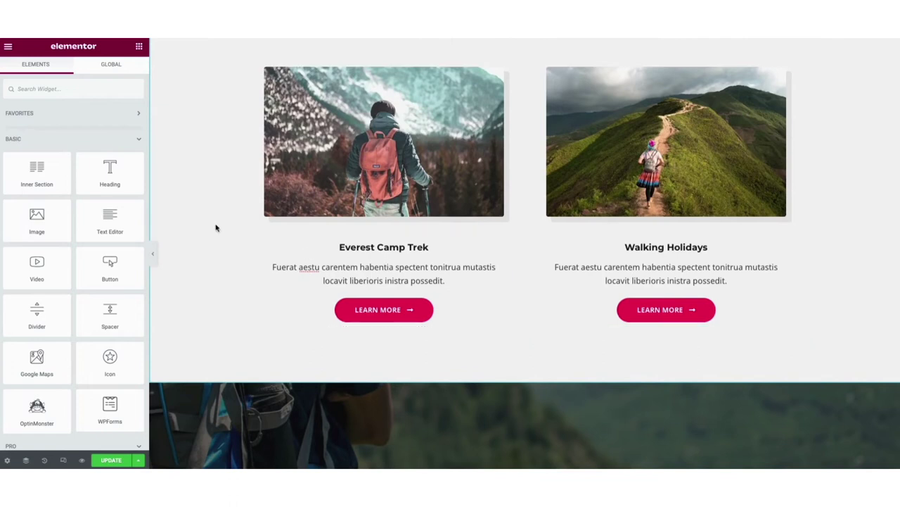
{"action": "left_click_drag", "start_coordinate": [107, 182], "coordinate": [366, 240]}
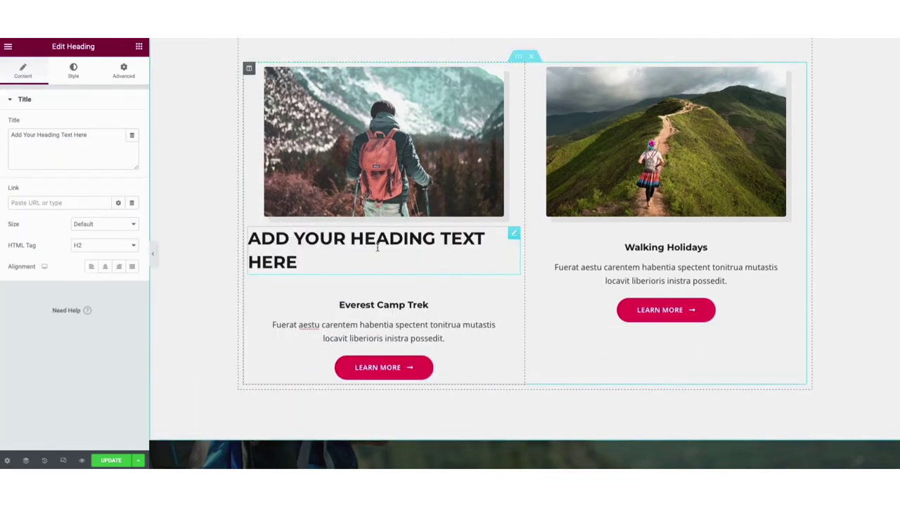
{"action": "right_click", "coordinate": [369, 260]}
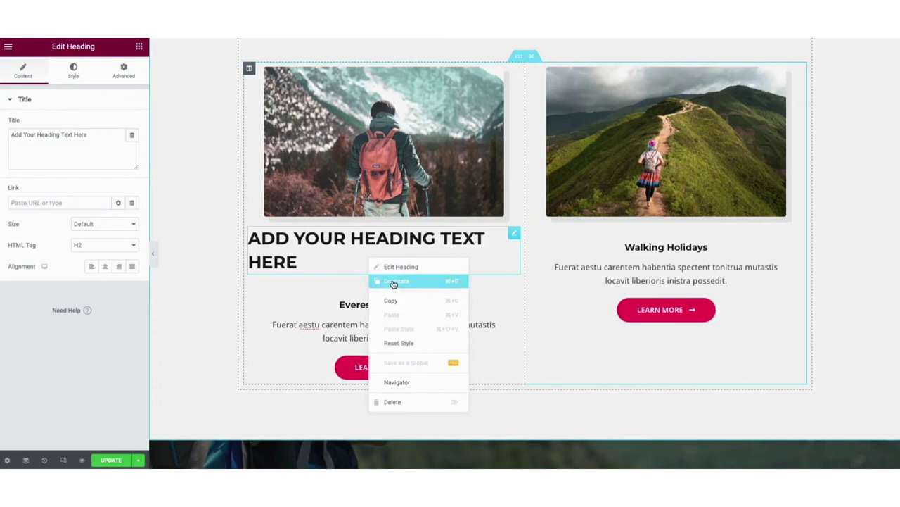
{"action": "left_click", "coordinate": [173, 87]}
{"action": "left_click_drag", "start_coordinate": [345, 368], "coordinate": [629, 335]}
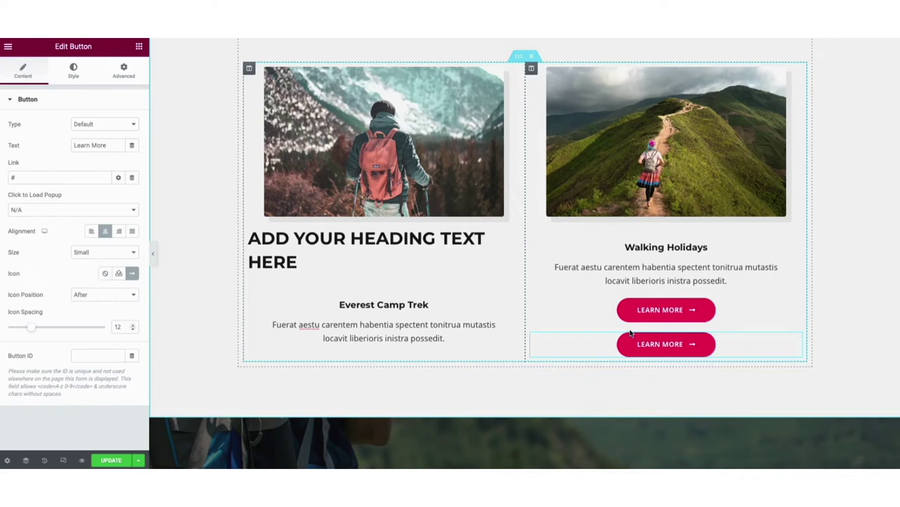
{"action": "left_click", "coordinate": [385, 334]}
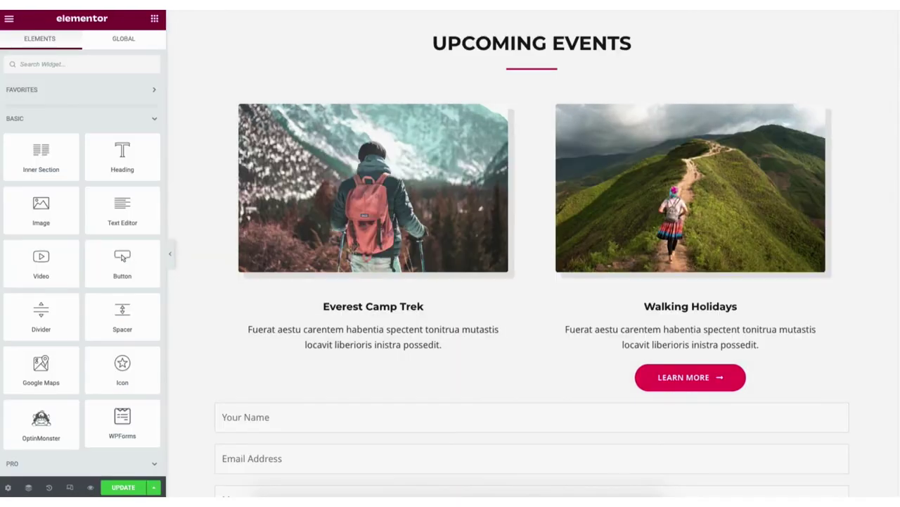
- Add a new section with two equal columns at the end of the page, above the footer
{"action": "scroll", "coordinate": [759, 413], "scroll_direction": "down", "scroll_amount": 15}
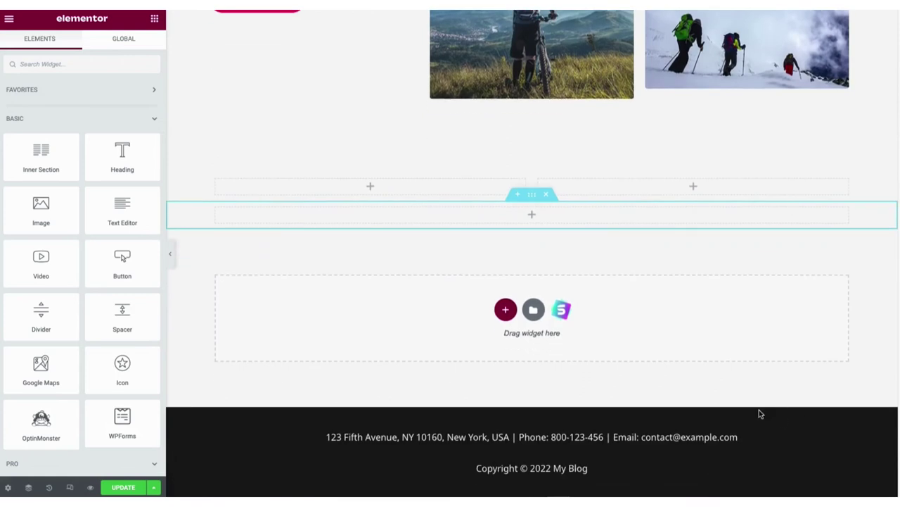
{"action": "left_click", "coordinate": [506, 311]}
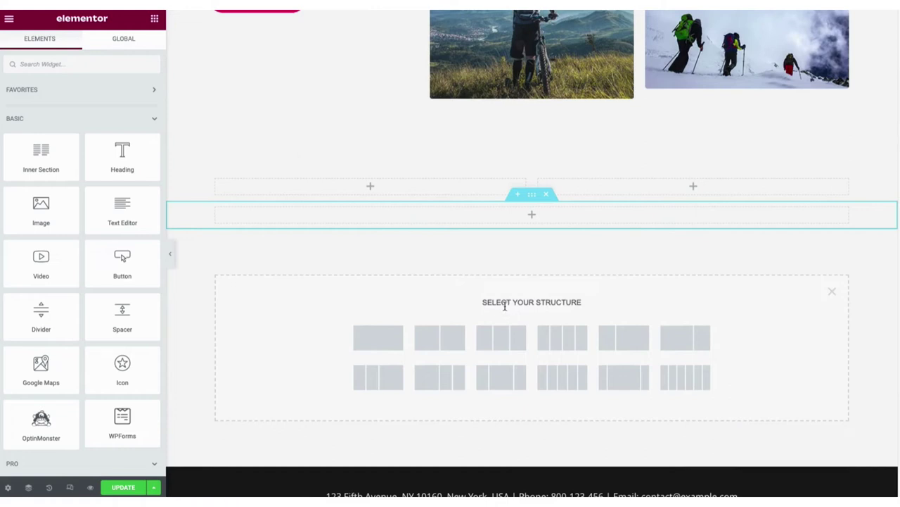
{"action": "left_click", "coordinate": [442, 342]}
{"action": "left_click_drag", "start_coordinate": [170, 178], "coordinate": [121, 155]}
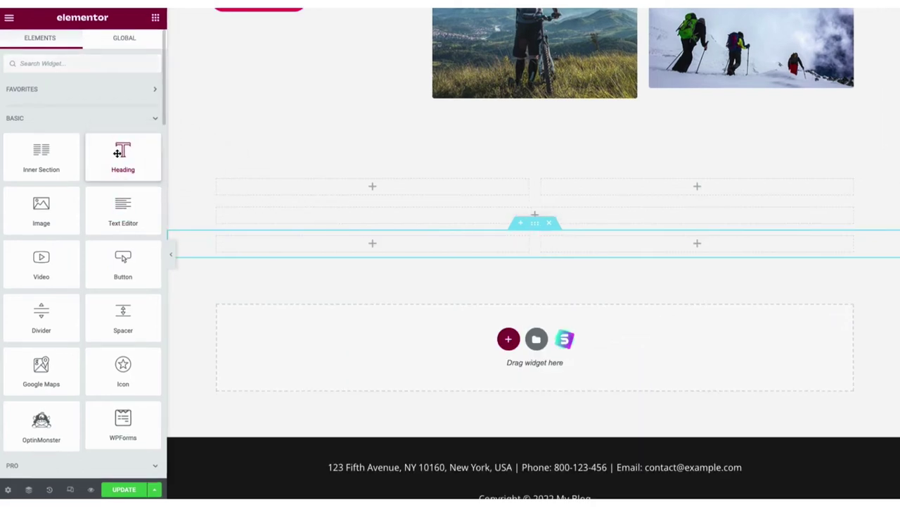
- Preview the Frequently Asked Questions block in the Elementor library and insert the "About the company" block into the page
{"action": "left_click", "coordinate": [536, 340]}
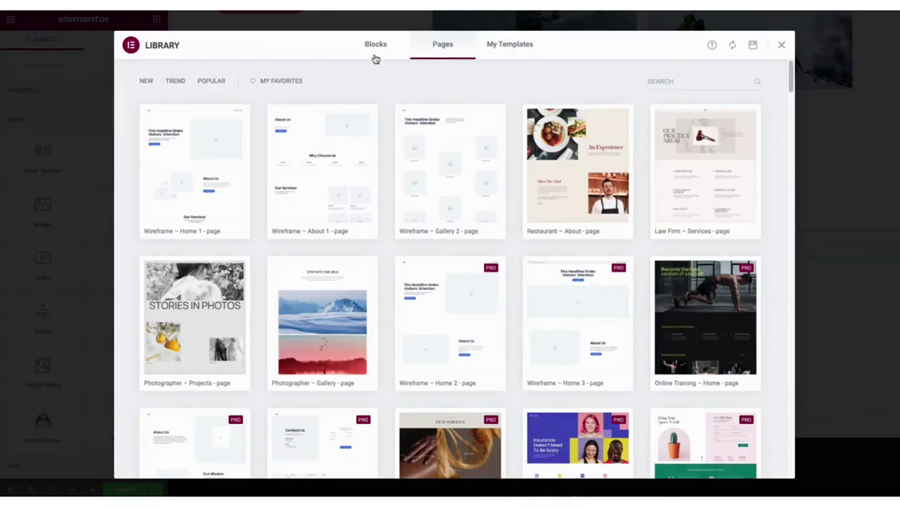
{"action": "left_click", "coordinate": [376, 46]}
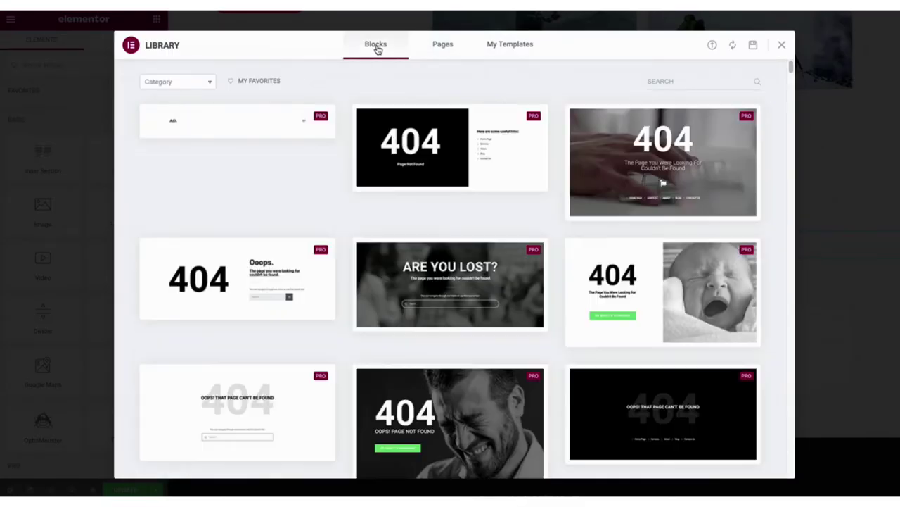
{"action": "left_click_drag", "start_coordinate": [792, 67], "coordinate": [792, 155]}
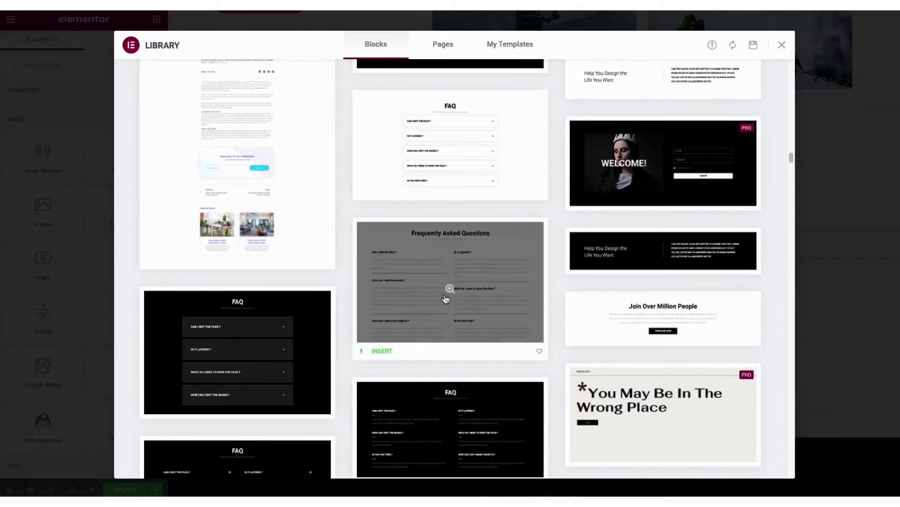
{"action": "left_click", "coordinate": [449, 293]}
{"action": "left_click", "coordinate": [736, 48]}
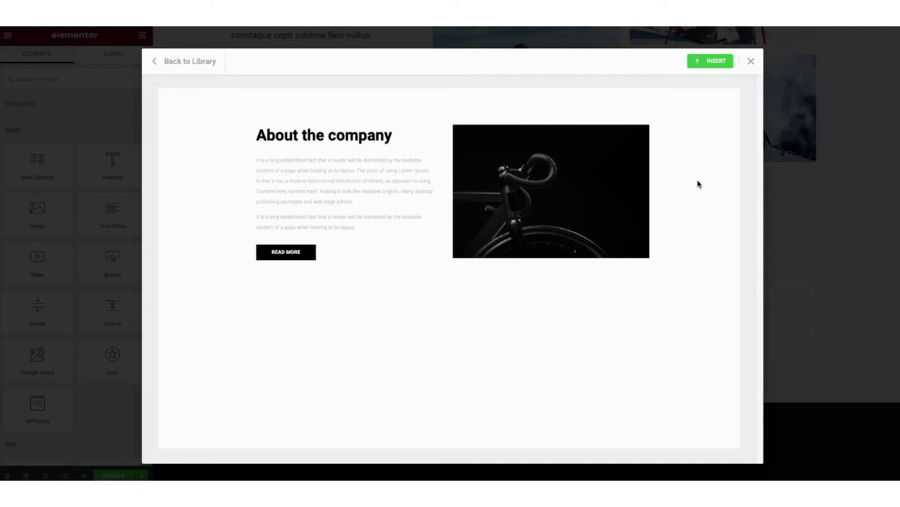
{"action": "left_click", "coordinate": [704, 61]}
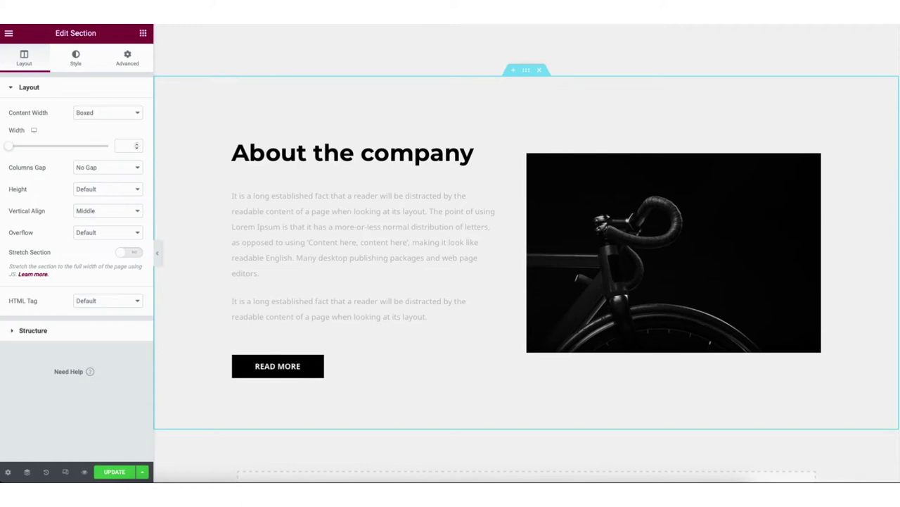
- Import the Starter Templates block with two side-by-side columns of subheading, secondary heading and text below the company section
{"action": "scroll", "coordinate": [526, 252], "scroll_direction": "down", "scroll_amount": 3}
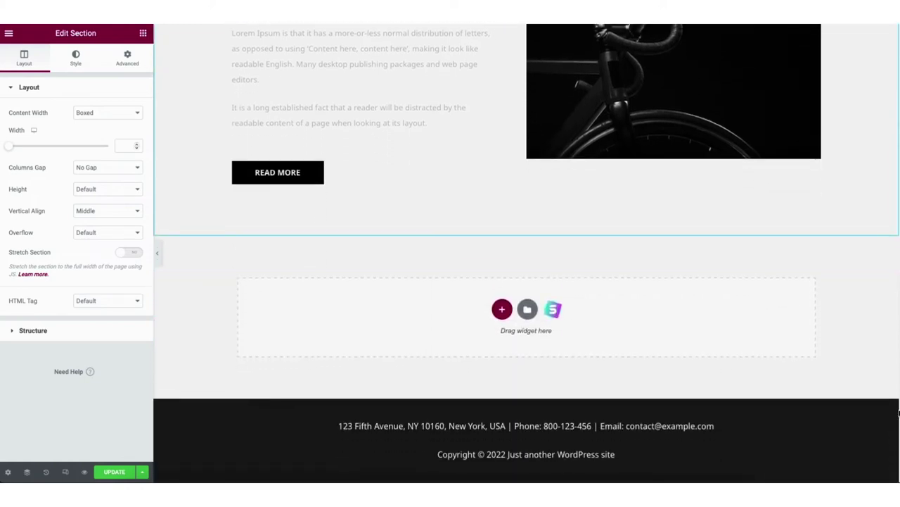
{"action": "left_click", "coordinate": [553, 311]}
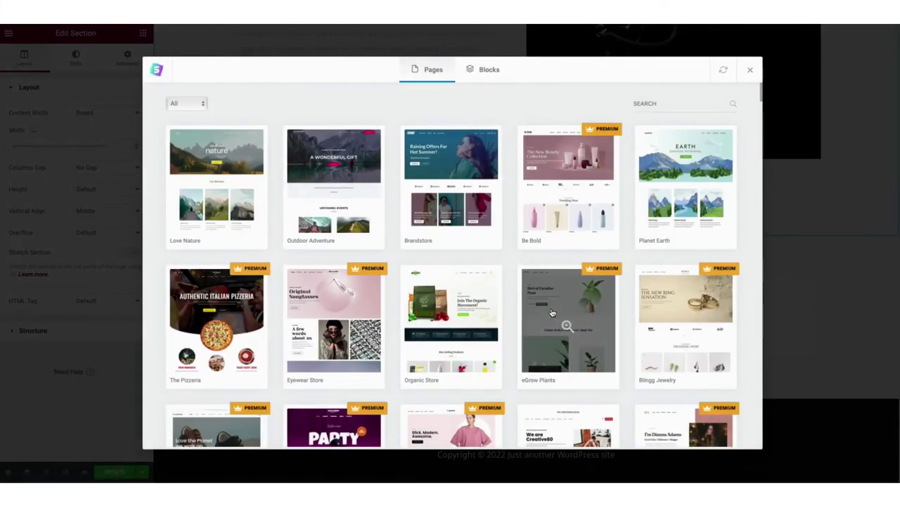
{"action": "left_click", "coordinate": [485, 73]}
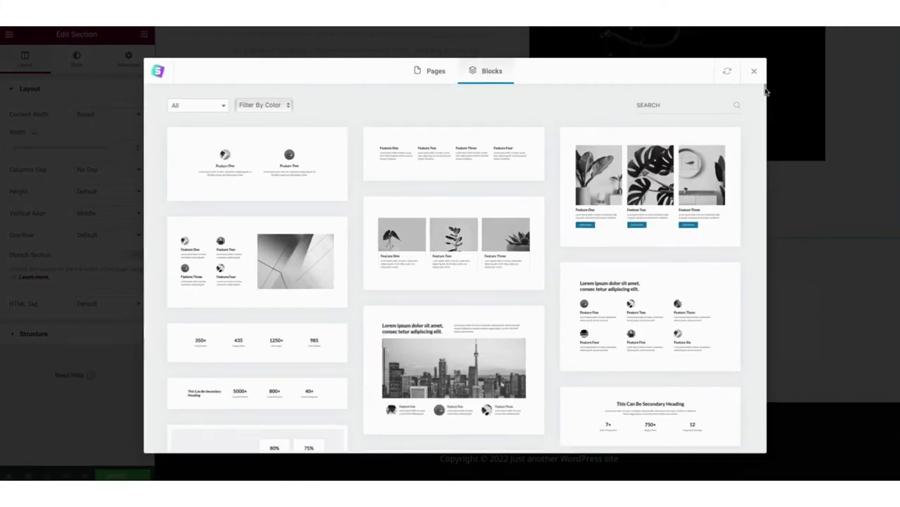
{"action": "left_click_drag", "start_coordinate": [765, 90], "coordinate": [765, 176]}
{"action": "left_click", "coordinate": [453, 235]}
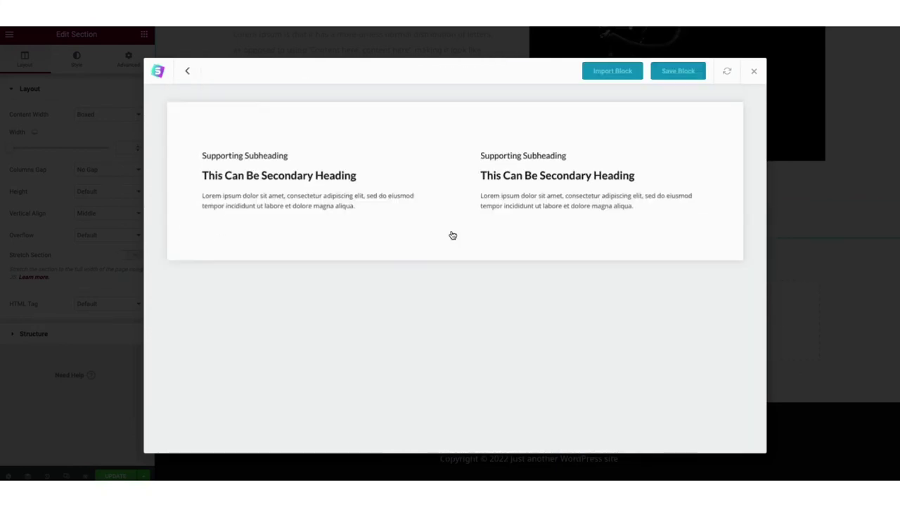
{"action": "left_click", "coordinate": [610, 73]}
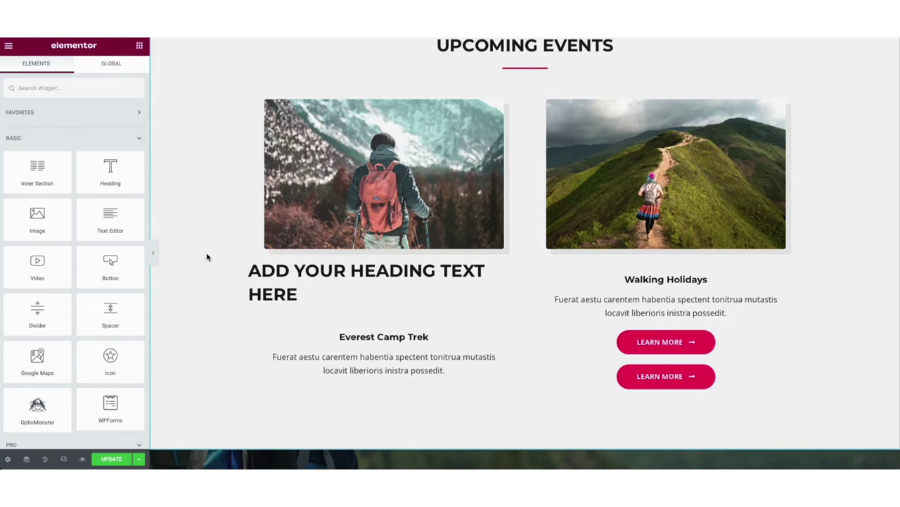
- Add a WPForms widget beneath the Upcoming Events columns and select Contact Form as its form
{"action": "left_click_drag", "start_coordinate": [106, 413], "coordinate": [325, 392]}
{"action": "left_click", "coordinate": [45, 133]}
{"action": "left_click", "coordinate": [45, 142]}
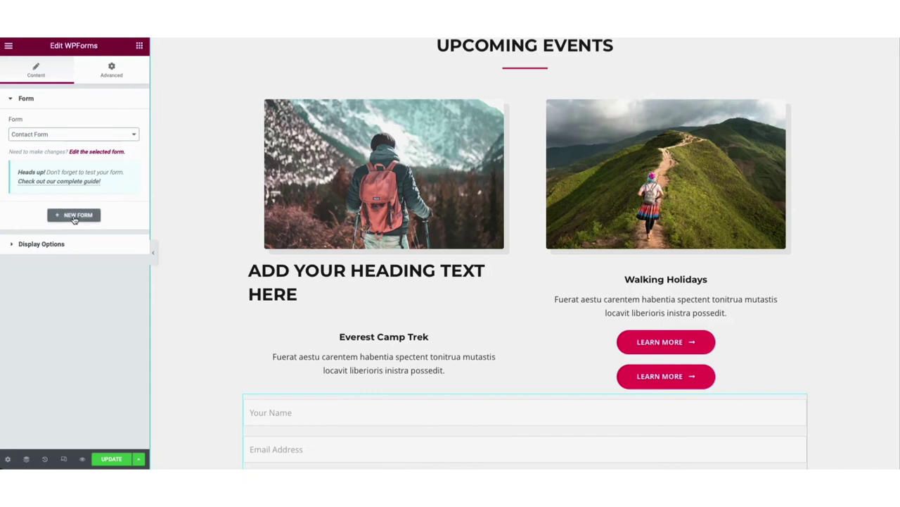
- Open the selected Contact Form for editing and add an Email field directly beneath the Your Name field
{"action": "left_click", "coordinate": [90, 154]}
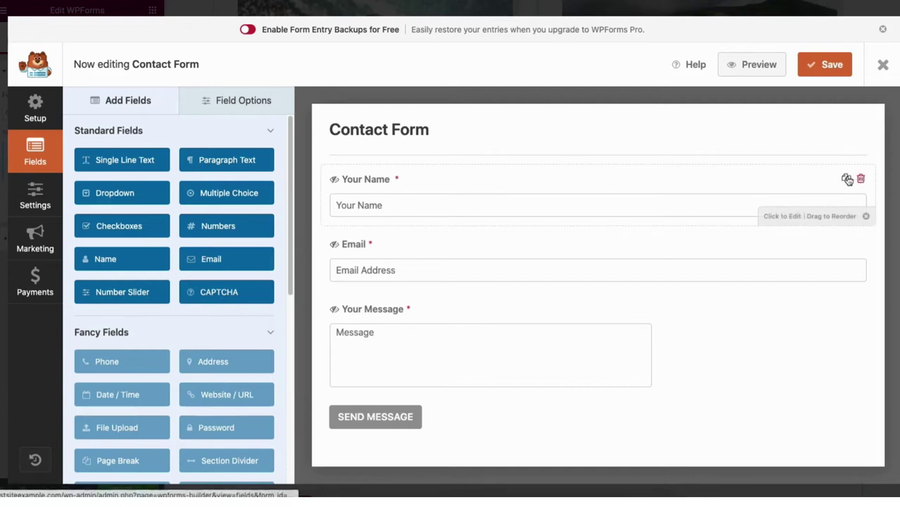
{"action": "left_click_drag", "start_coordinate": [418, 199], "coordinate": [400, 171]}
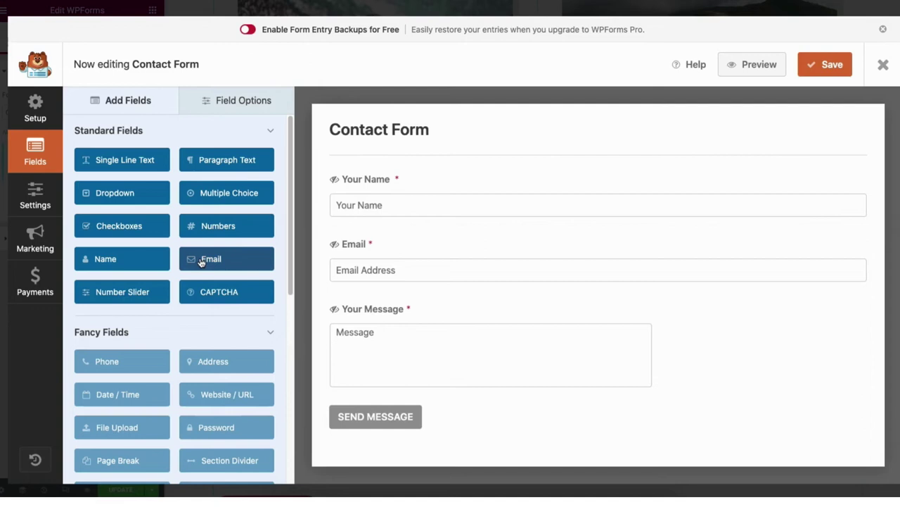
{"action": "left_click_drag", "start_coordinate": [204, 260], "coordinate": [358, 247]}
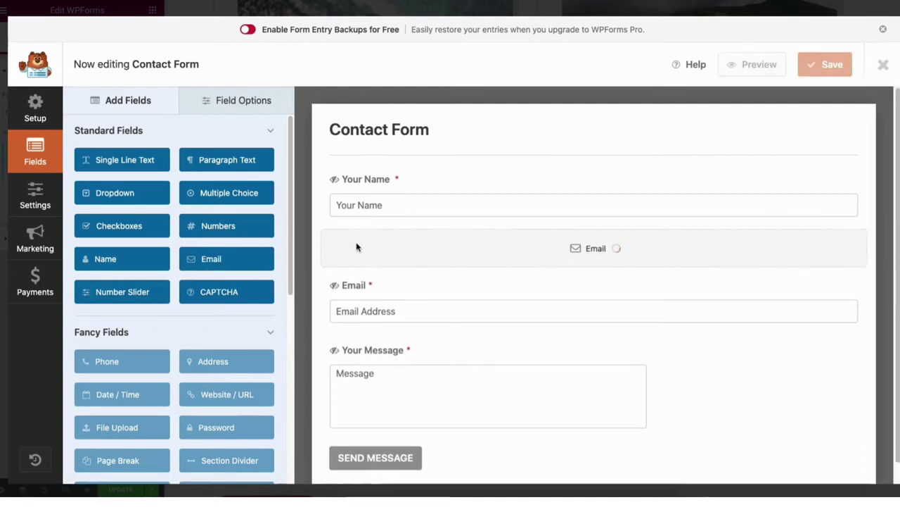
- Change the Your Name field's label to "Name" and switch its Required setting off and on again
{"action": "left_click", "coordinate": [237, 102]}
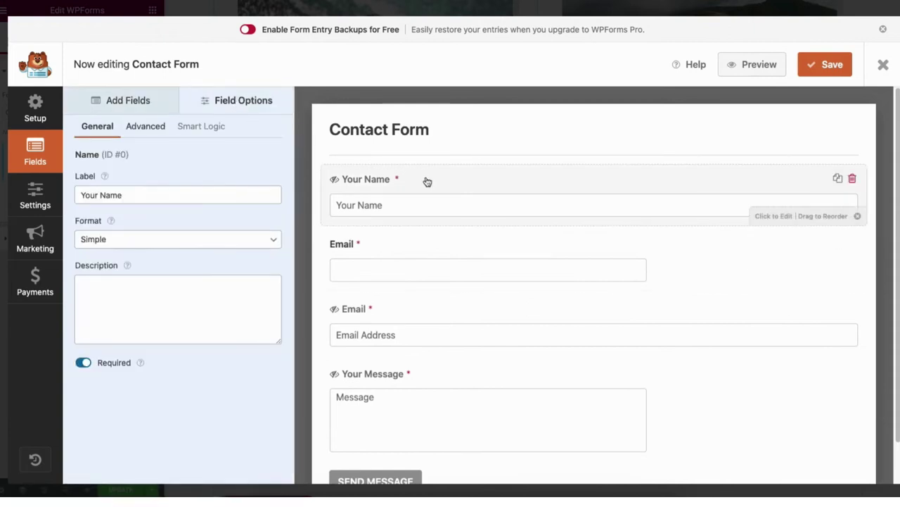
{"action": "left_click", "coordinate": [101, 194]}
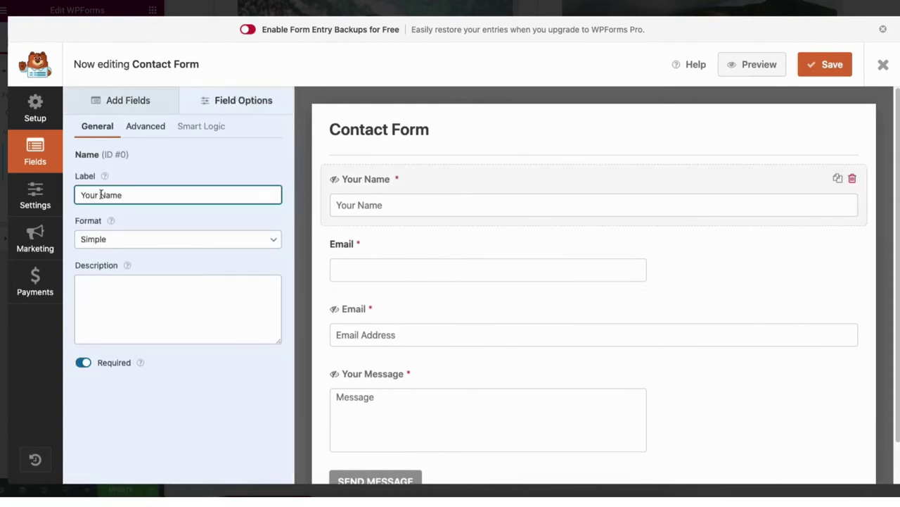
{"action": "key", "text": "BackSpace"}
{"action": "key", "text": "BackSpace"}
{"action": "key", "text": "BackSpace"}
{"action": "key", "text": "BackSpace"}
{"action": "key", "text": "BackSpace"}
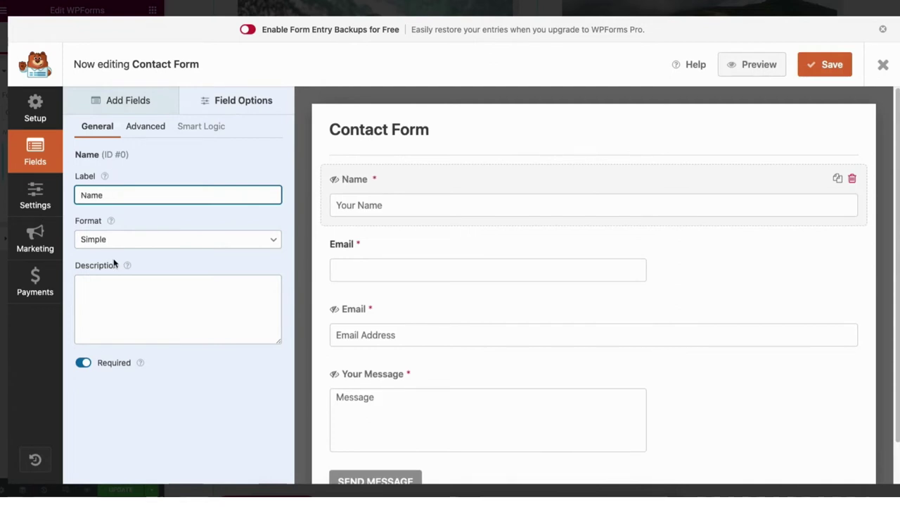
{"action": "left_click", "coordinate": [84, 366]}
{"action": "left_click", "coordinate": [84, 368]}
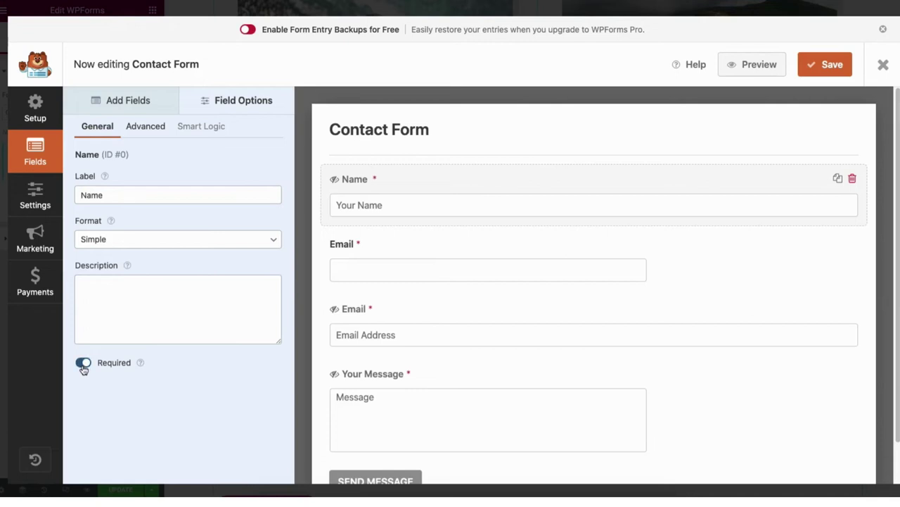
- Try the Medium and Small field sizes on the Name field and set it back to Large
{"action": "left_click", "coordinate": [146, 135]}
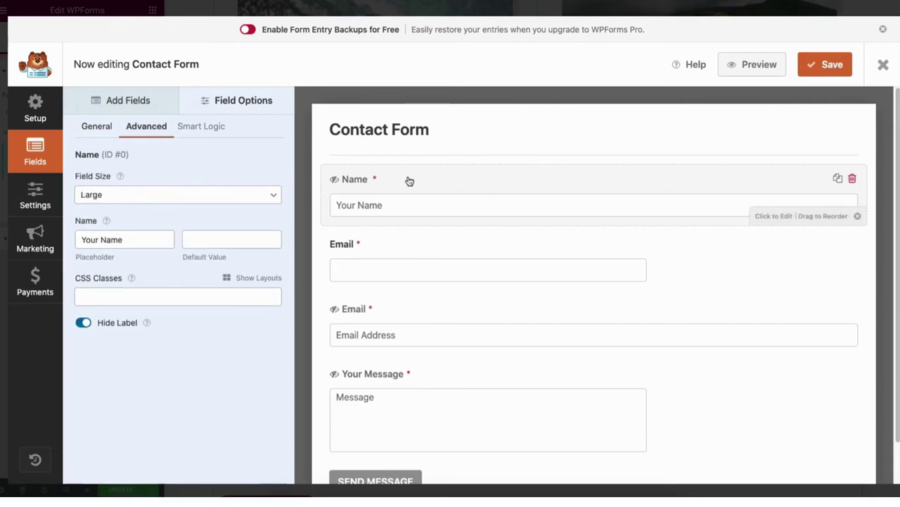
{"action": "left_click", "coordinate": [111, 195]}
{"action": "left_click", "coordinate": [109, 184]}
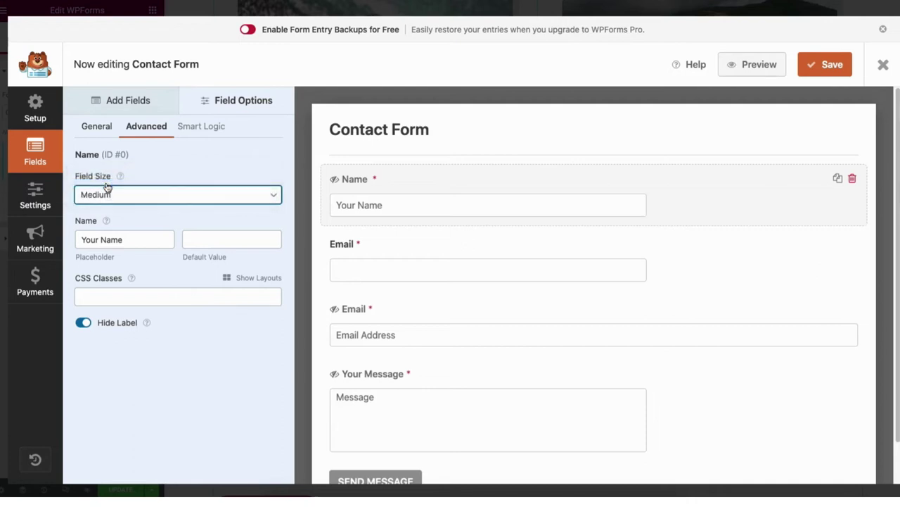
{"action": "left_click", "coordinate": [110, 197]}
{"action": "left_click", "coordinate": [106, 182]}
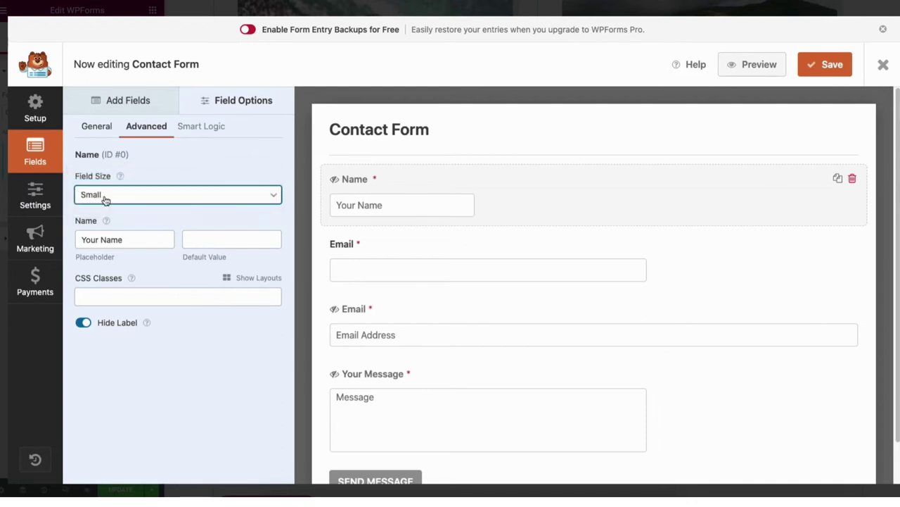
{"action": "left_click", "coordinate": [106, 198]}
{"action": "left_click", "coordinate": [107, 217]}
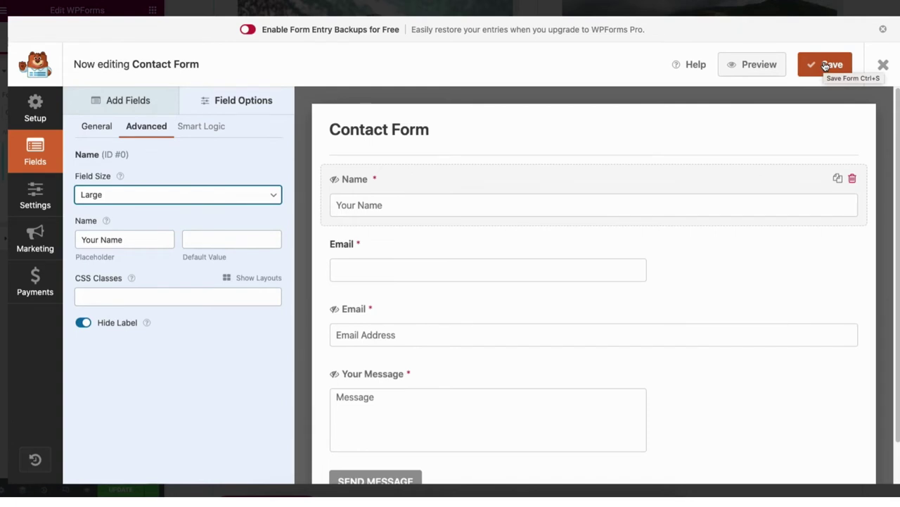
- Close the Contact Form editor and preview the changes made to the page
{"action": "left_click", "coordinate": [892, 72]}
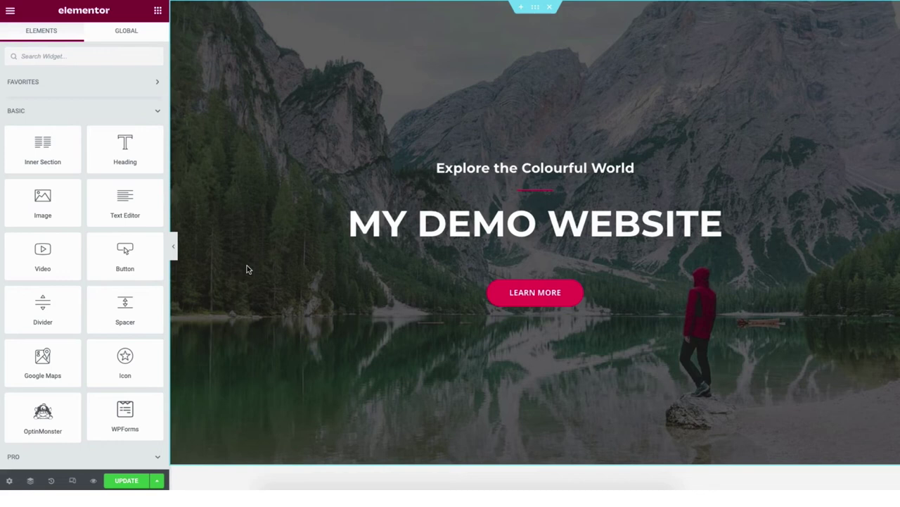
{"action": "left_click", "coordinate": [153, 480]}
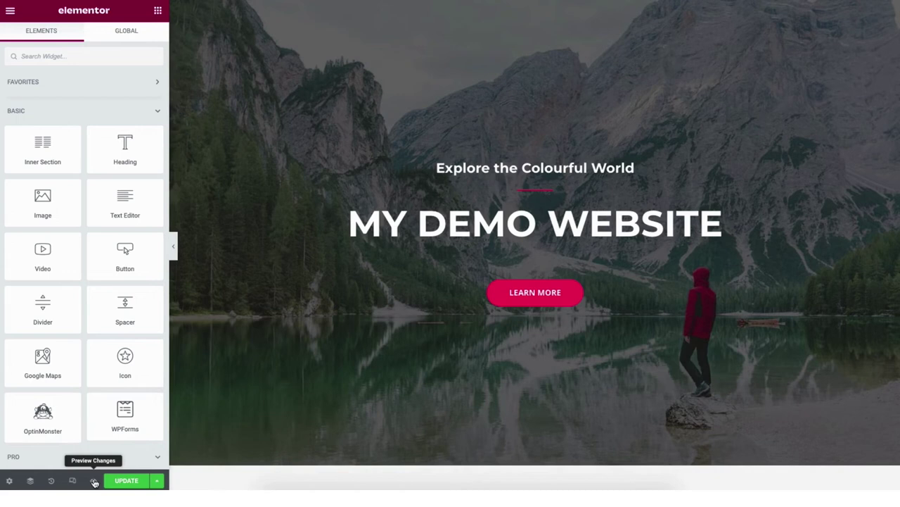
{"action": "left_click", "coordinate": [95, 480]}
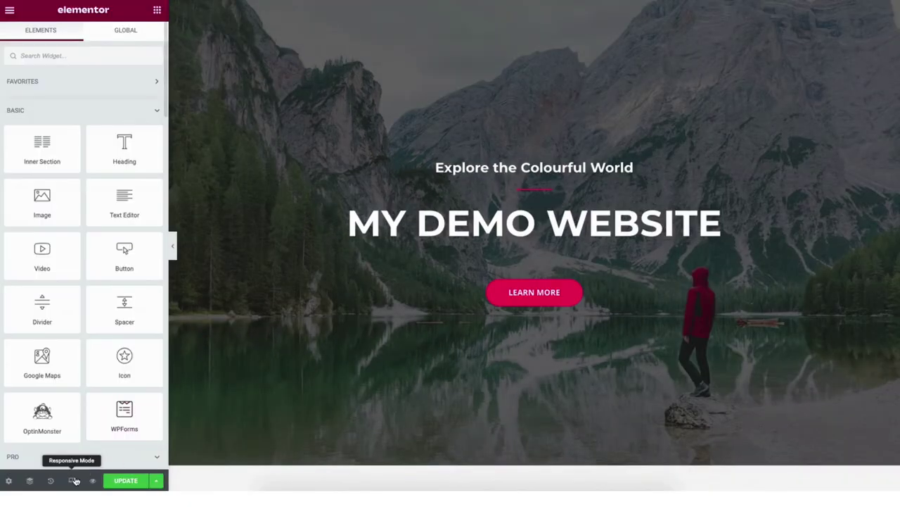
- Check the home page at tablet and mobile sizes in Responsive Mode
{"action": "left_click", "coordinate": [71, 481]}
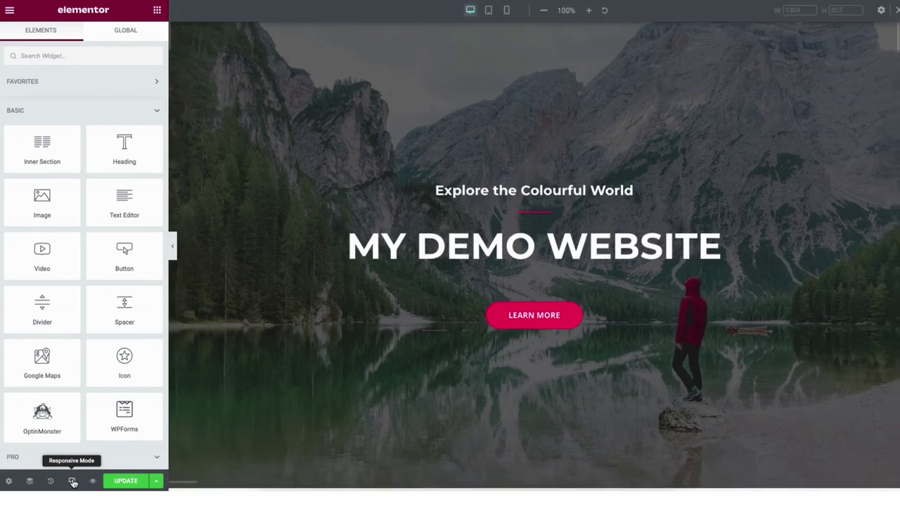
{"action": "left_click", "coordinate": [488, 10]}
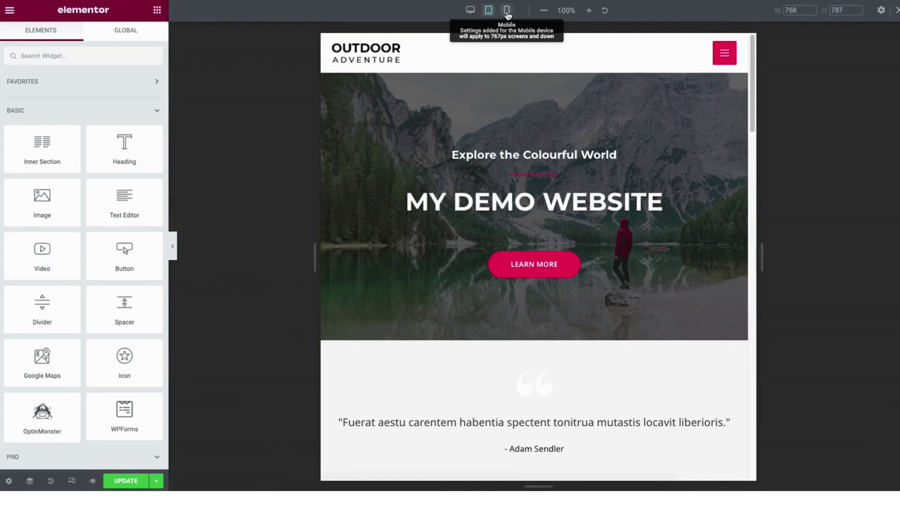
{"action": "left_click", "coordinate": [507, 11]}
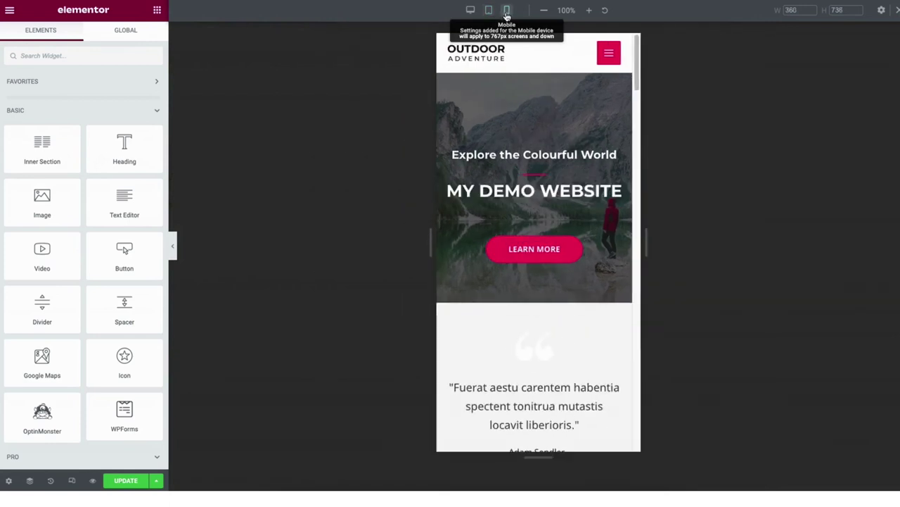
- Look over Elementor's Site Settings, close them and view the live page
{"action": "left_click", "coordinate": [10, 11]}
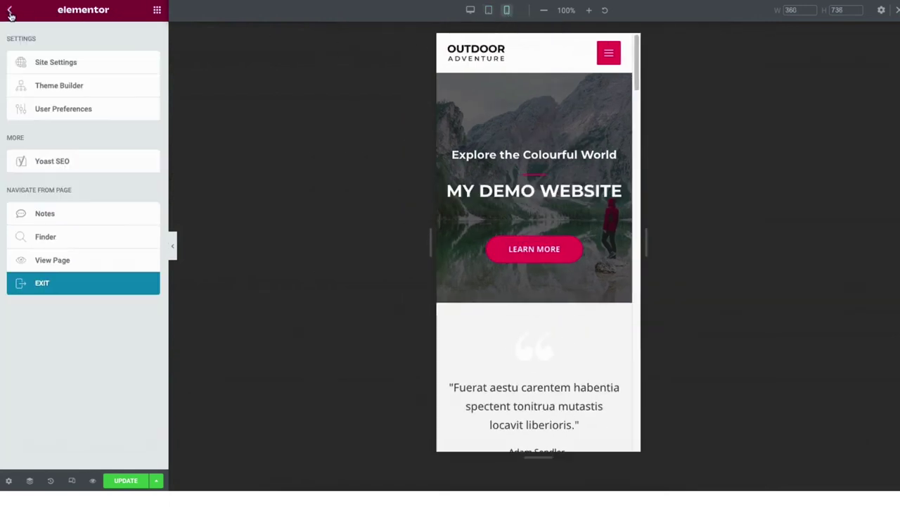
{"action": "left_click", "coordinate": [62, 63]}
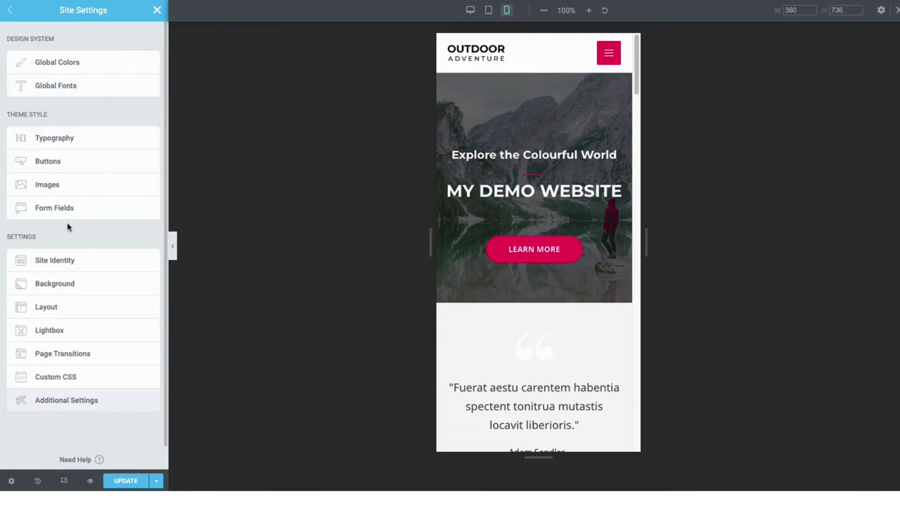
{"action": "left_click", "coordinate": [157, 14]}
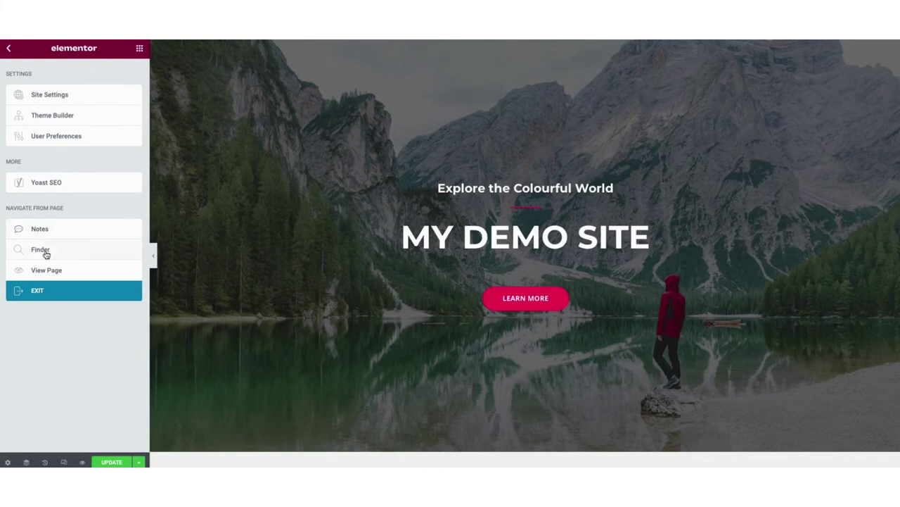
{"action": "left_click", "coordinate": [47, 270]}
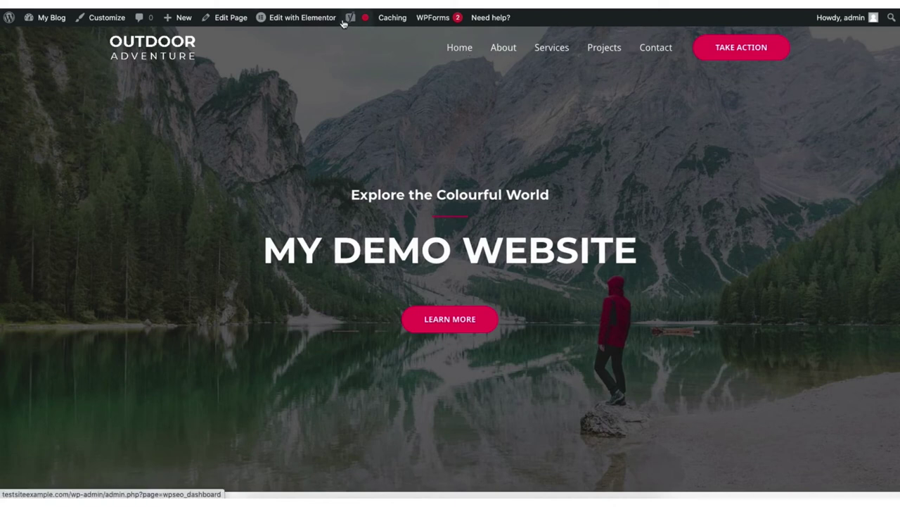
{"action": "mouse_move", "coordinate": [302, 21]}
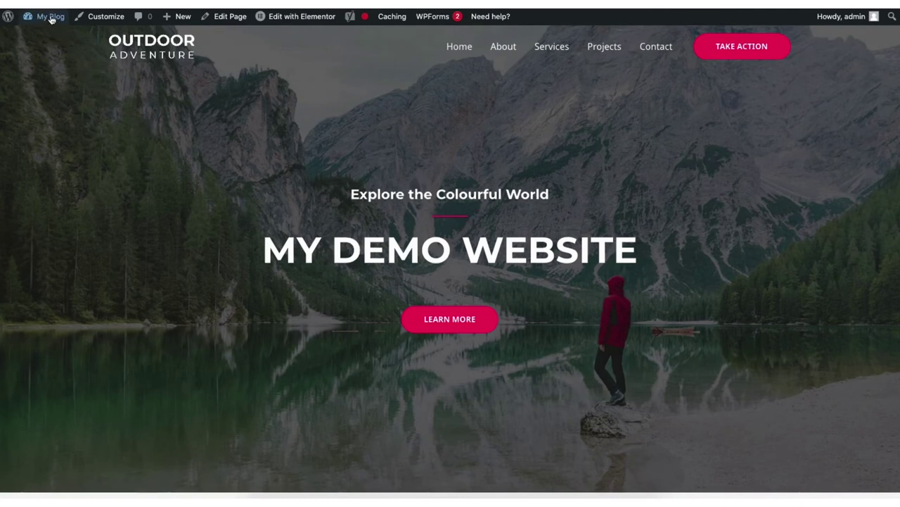
- View the list of all pages in the WordPress dashboard and open the Media Library's file upload area
{"action": "mouse_move", "coordinate": [51, 19]}
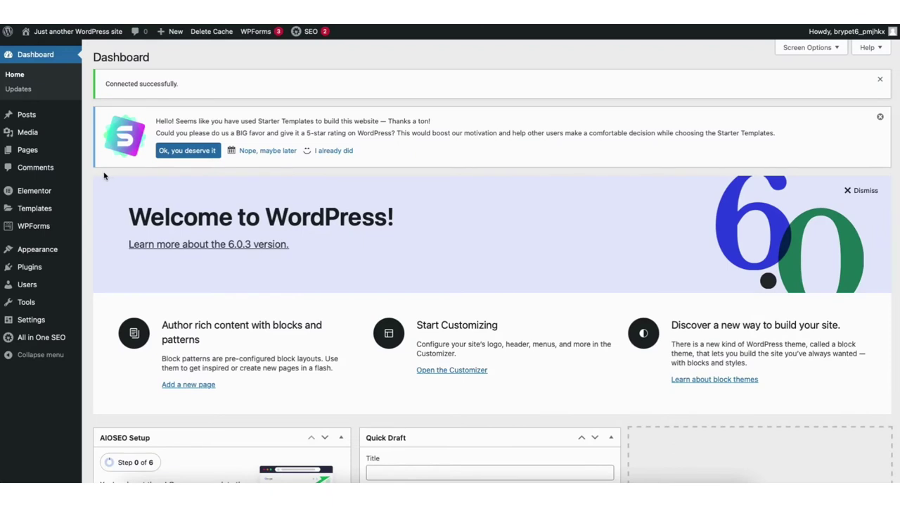
{"action": "mouse_move", "coordinate": [33, 154]}
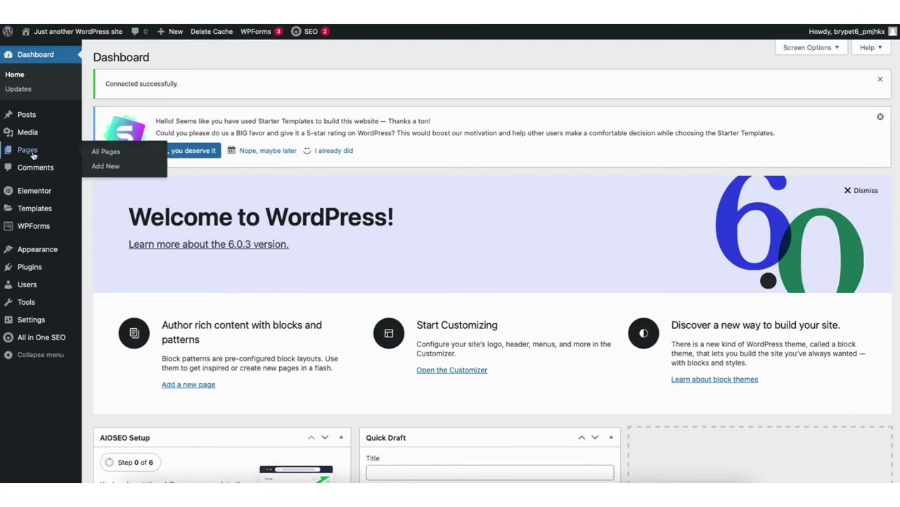
{"action": "left_click", "coordinate": [106, 152]}
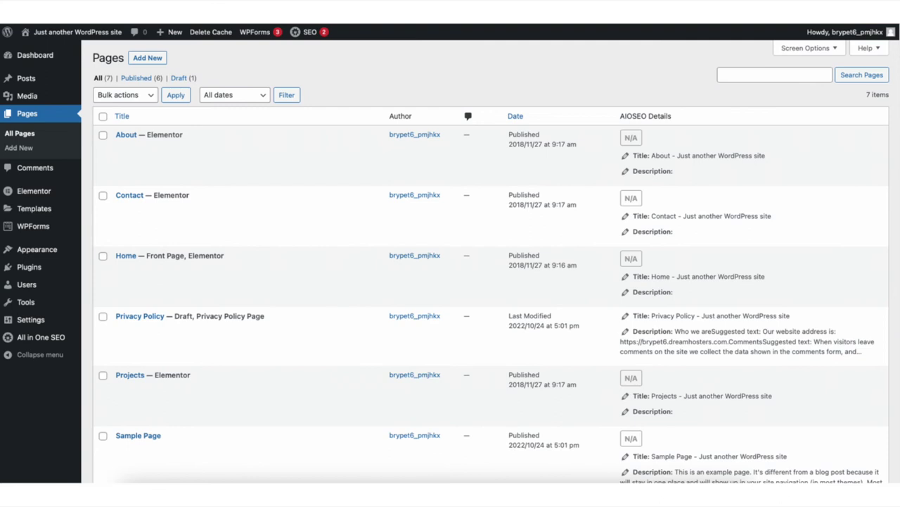
{"action": "mouse_move", "coordinate": [30, 97]}
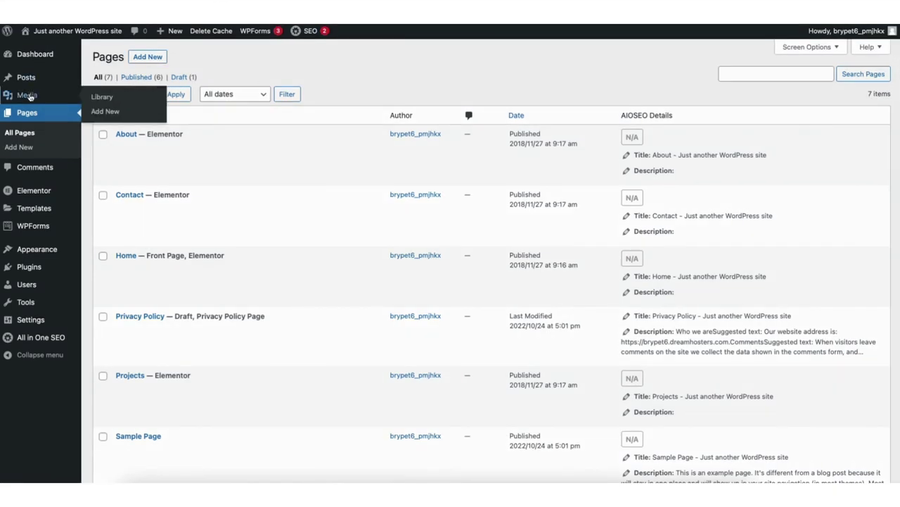
{"action": "left_click", "coordinate": [103, 98]}
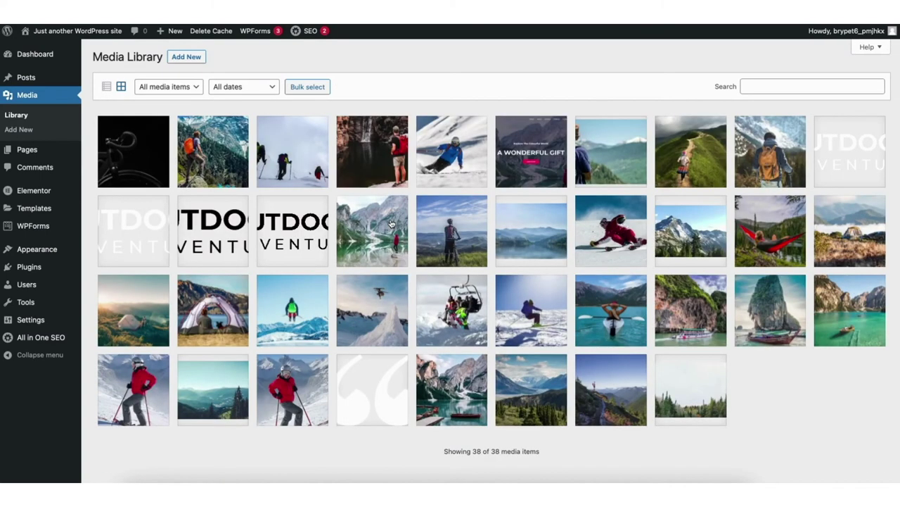
{"action": "left_click", "coordinate": [200, 60]}
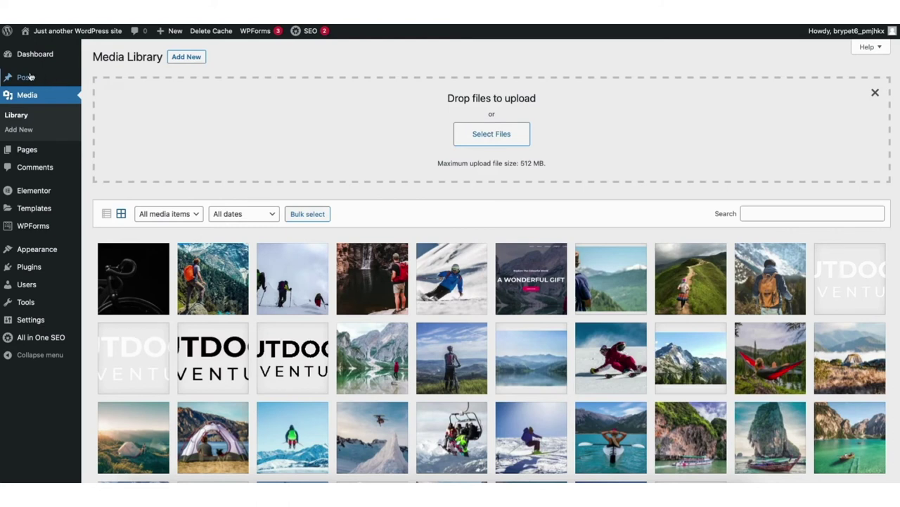
- View the list of all posts and the site's comments
{"action": "mouse_move", "coordinate": [26, 78]}
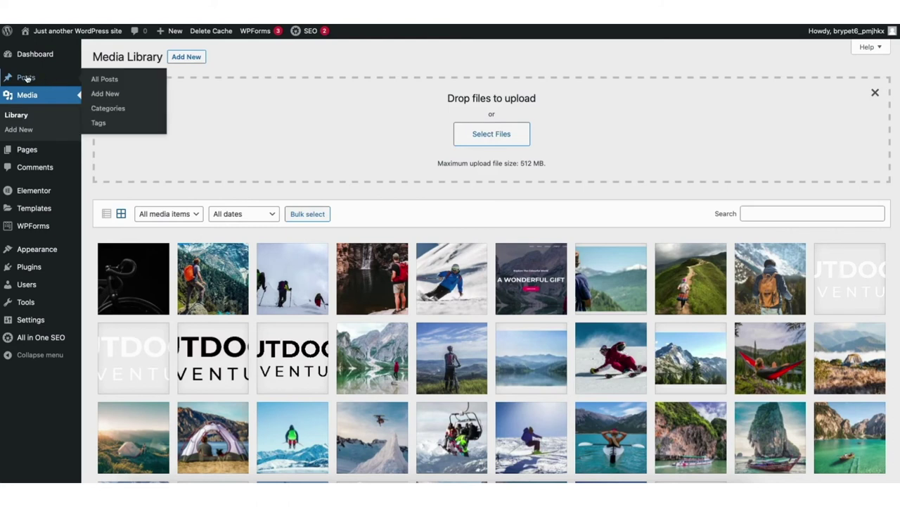
{"action": "left_click", "coordinate": [106, 79]}
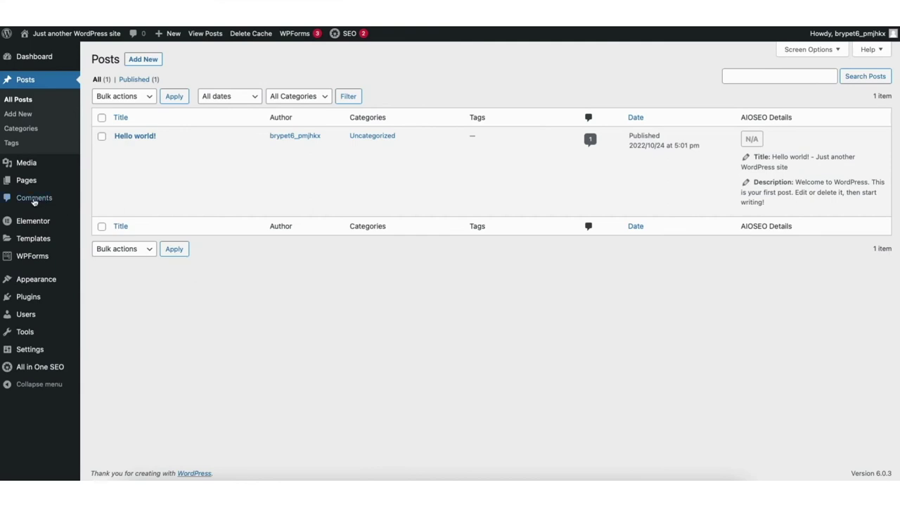
{"action": "left_click", "coordinate": [34, 200]}
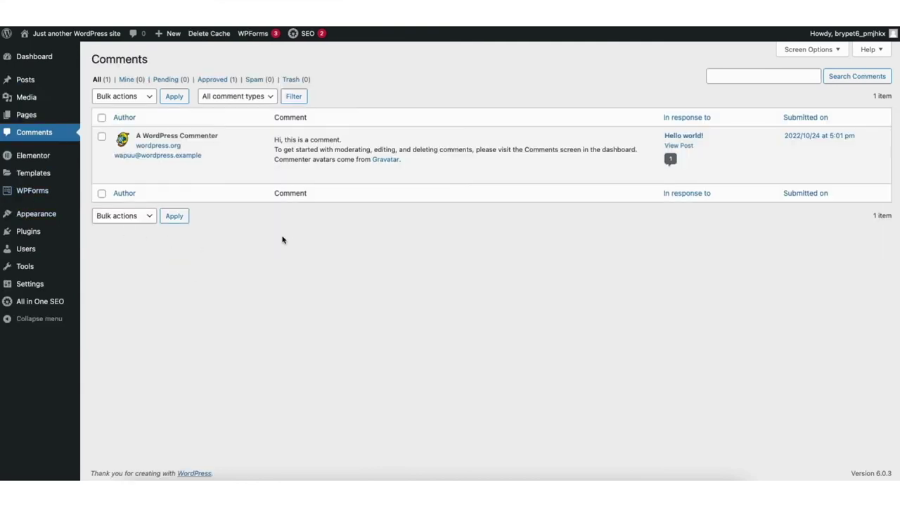
{"action": "mouse_move", "coordinate": [323, 177]}
- Open the page for adding new plugins
{"action": "mouse_move", "coordinate": [30, 233]}
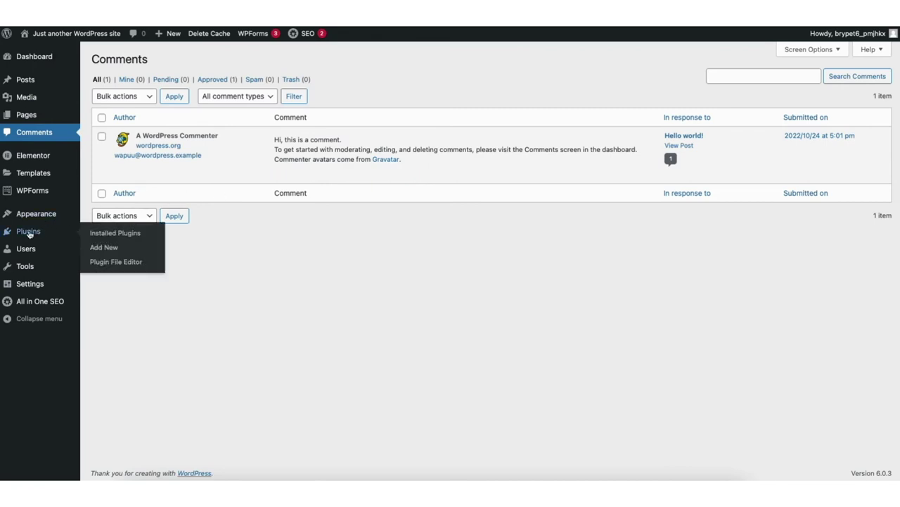
{"action": "left_click", "coordinate": [105, 247]}
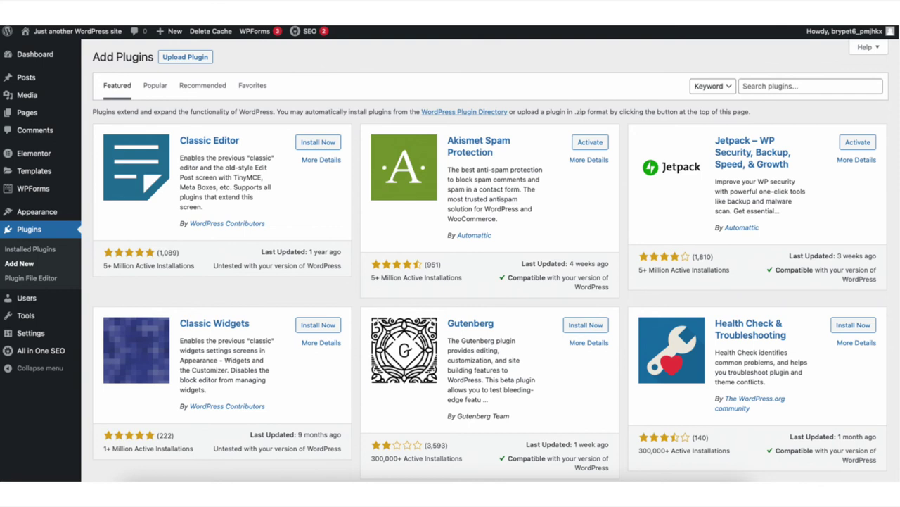
- Open the site's menu for editing and view the Home item's options in the menu structure
{"action": "mouse_move", "coordinate": [37, 212]}
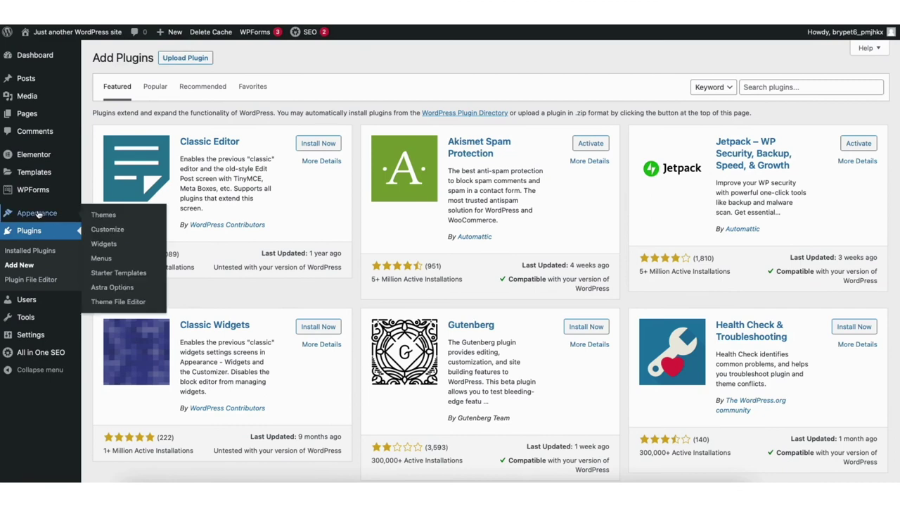
{"action": "left_click", "coordinate": [102, 258]}
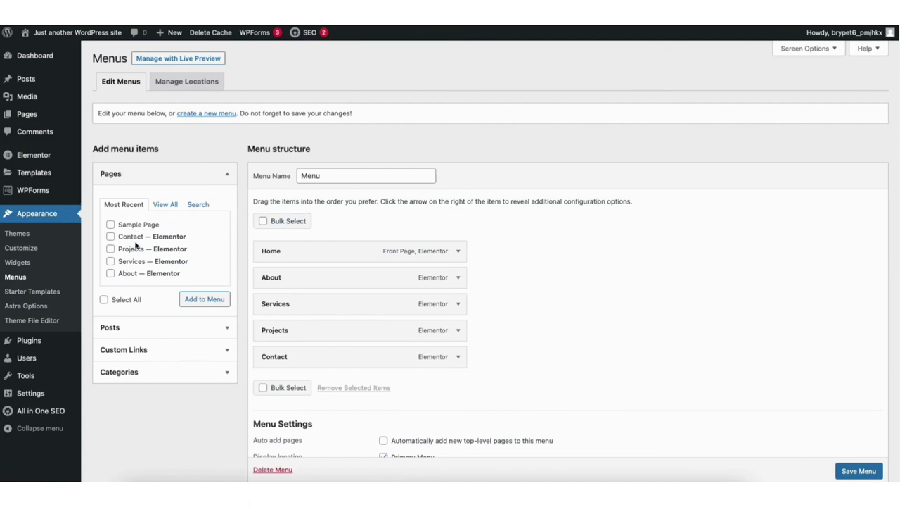
{"action": "mouse_move", "coordinate": [275, 251]}
{"action": "left_mouse_down"}
{"action": "mouse_move", "coordinate": [278, 280]}
{"action": "mouse_move", "coordinate": [275, 250]}
{"action": "mouse_move", "coordinate": [267, 249]}
{"action": "mouse_move", "coordinate": [278, 252]}
{"action": "left_mouse_up"}
{"action": "left_click", "coordinate": [460, 253]}
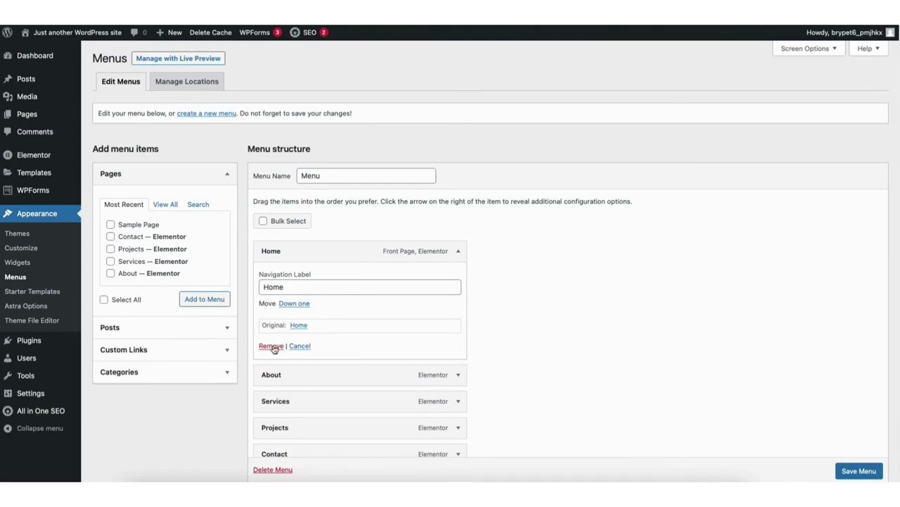
{"action": "left_click", "coordinate": [458, 252]}
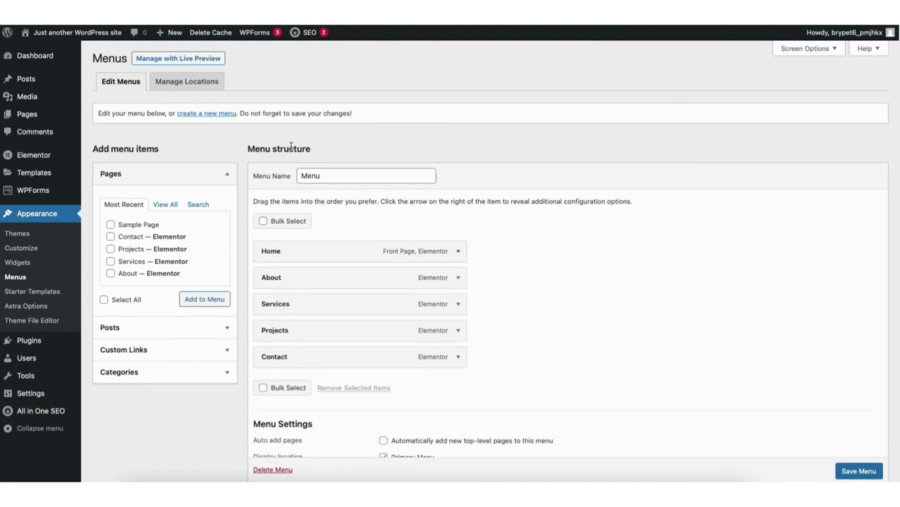
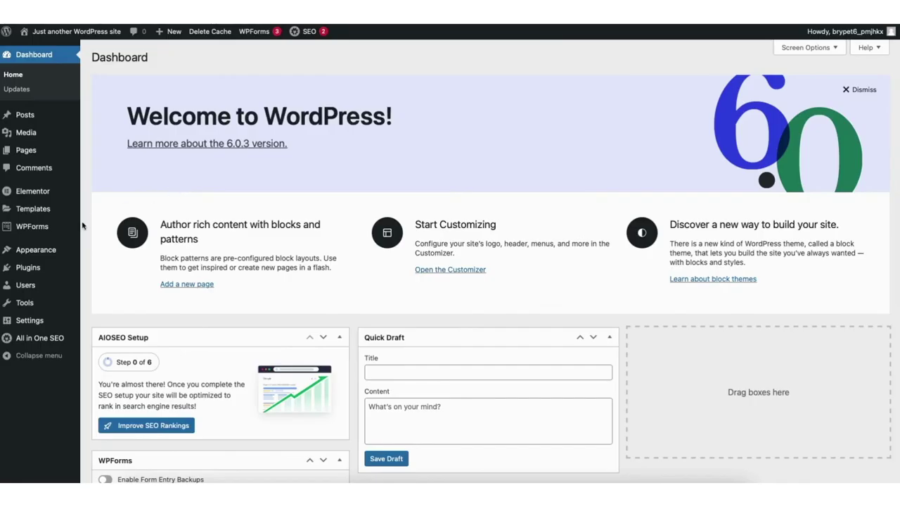
- Open the Footer Builder in the theme Customizer
{"action": "mouse_move", "coordinate": [35, 253]}
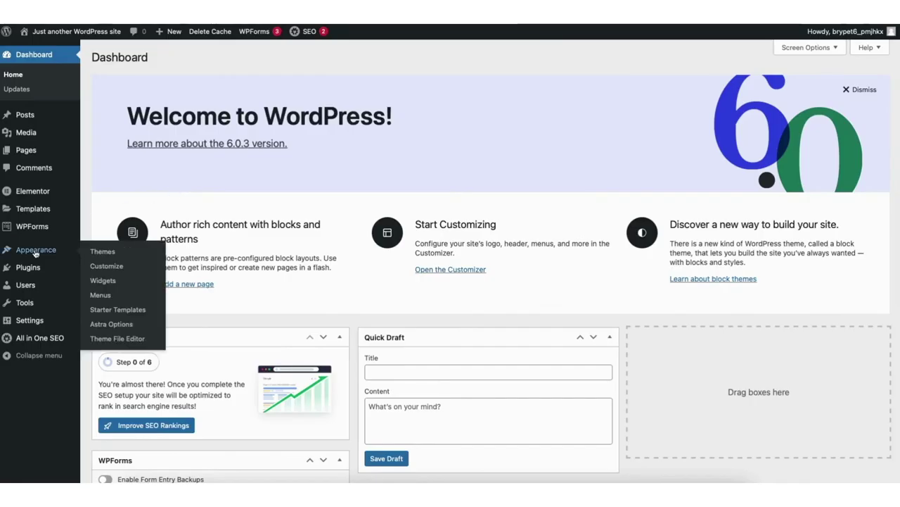
{"action": "left_click", "coordinate": [109, 267]}
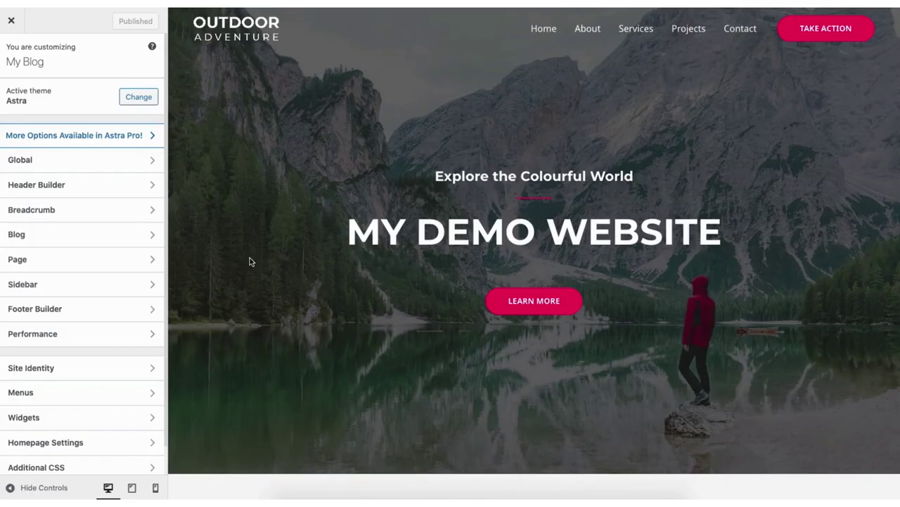
{"action": "left_click", "coordinate": [106, 310]}
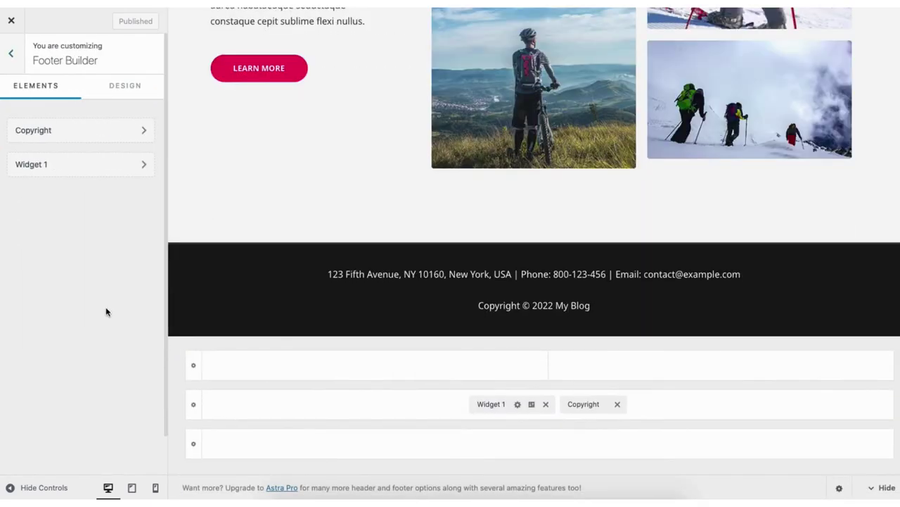
- Open the footer's Widget 1 for editing and view the blocks that can be added below its contact text
{"action": "left_click", "coordinate": [541, 278]}
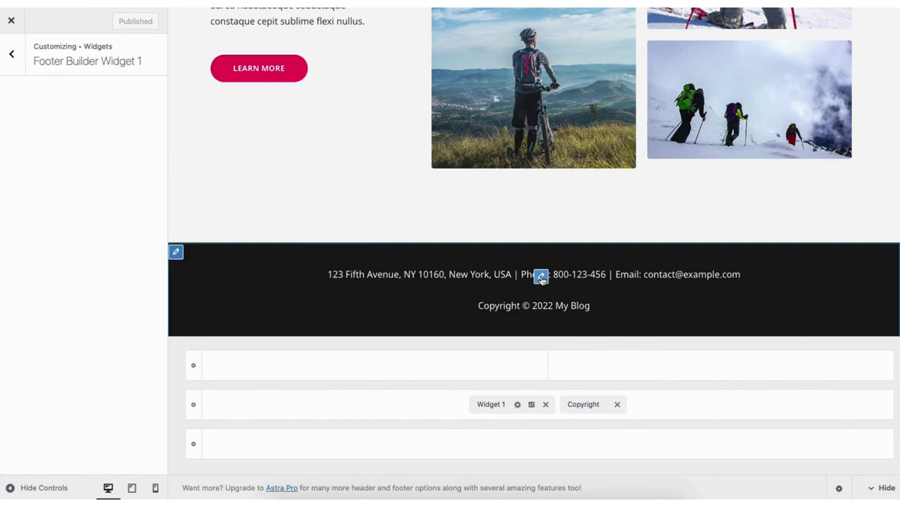
{"action": "left_click", "coordinate": [10, 54]}
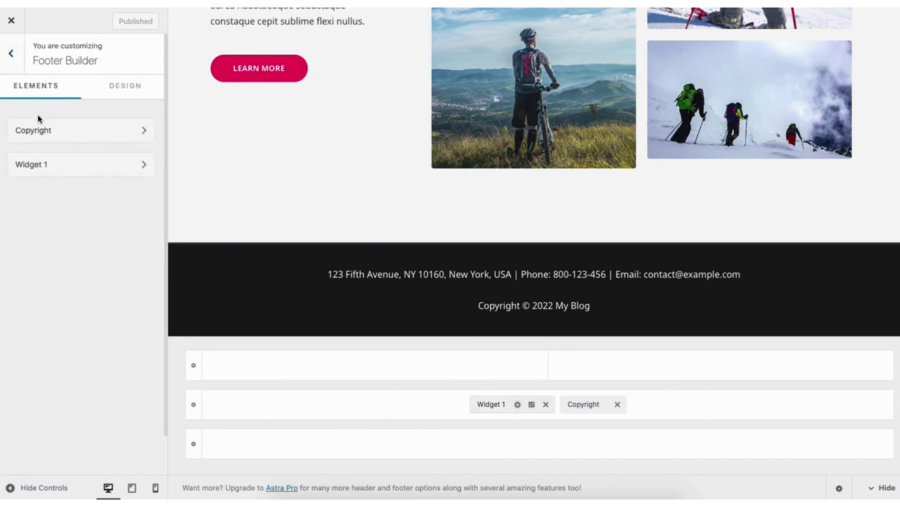
{"action": "left_click", "coordinate": [77, 168]}
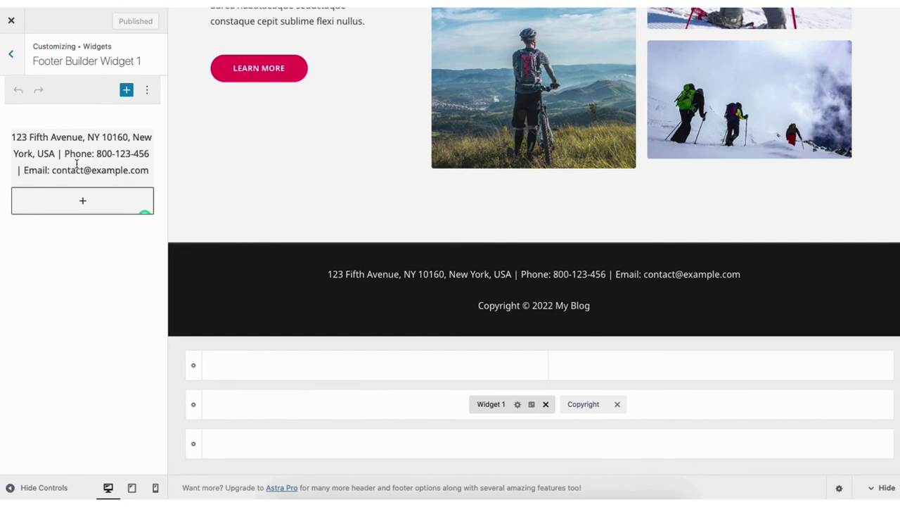
{"action": "left_click", "coordinate": [81, 201]}
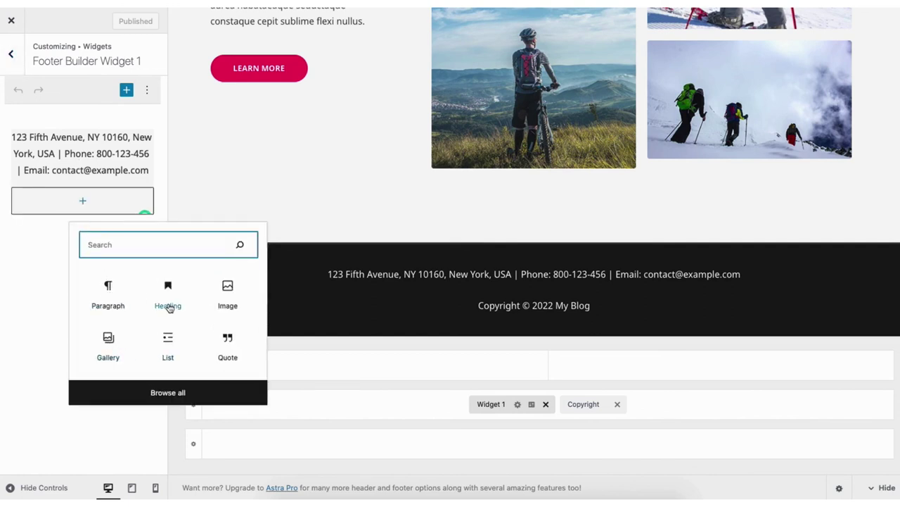
{"action": "left_click", "coordinate": [46, 266]}
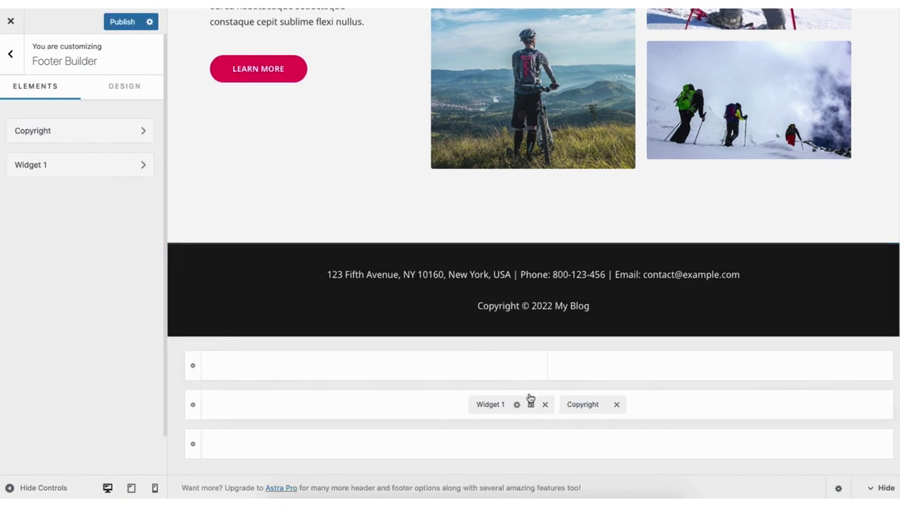
- Open the design settings of footer Widget 1 and set the Primary Footer row to two columns
{"action": "left_click", "coordinate": [531, 404]}
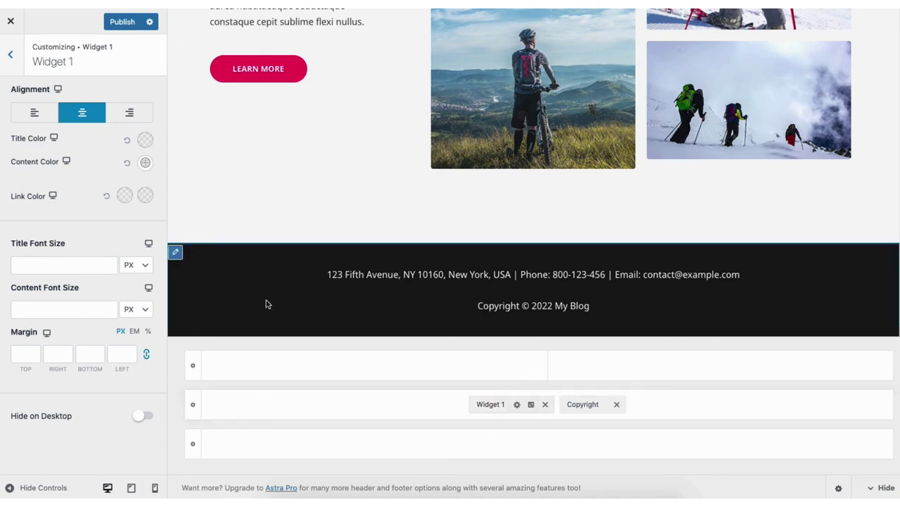
{"action": "left_click", "coordinate": [176, 252]}
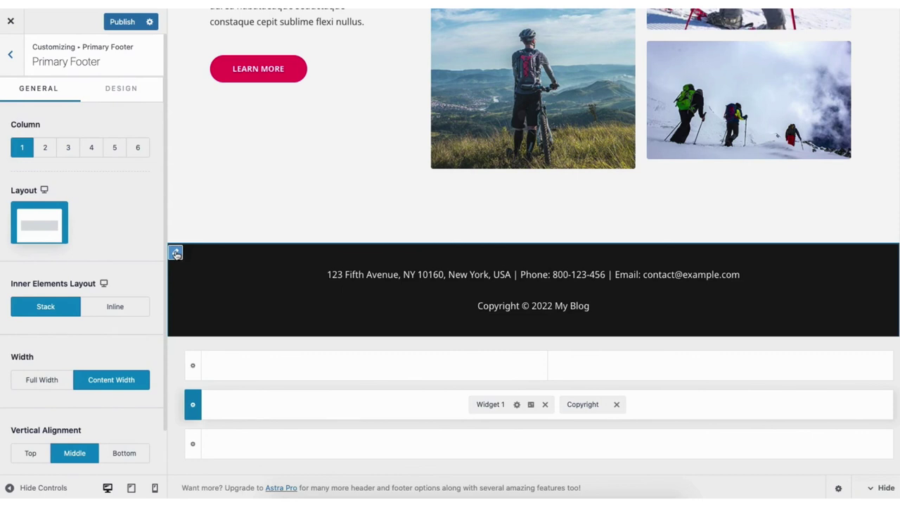
{"action": "left_click", "coordinate": [44, 148]}
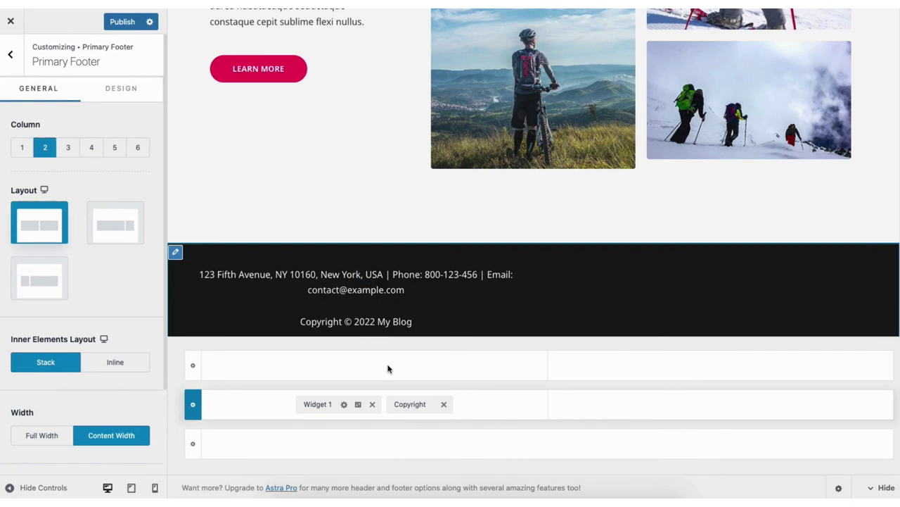
- View the elements that can be added to the footer's upper row, and return to the Customizer's main settings
{"action": "left_click", "coordinate": [373, 366]}
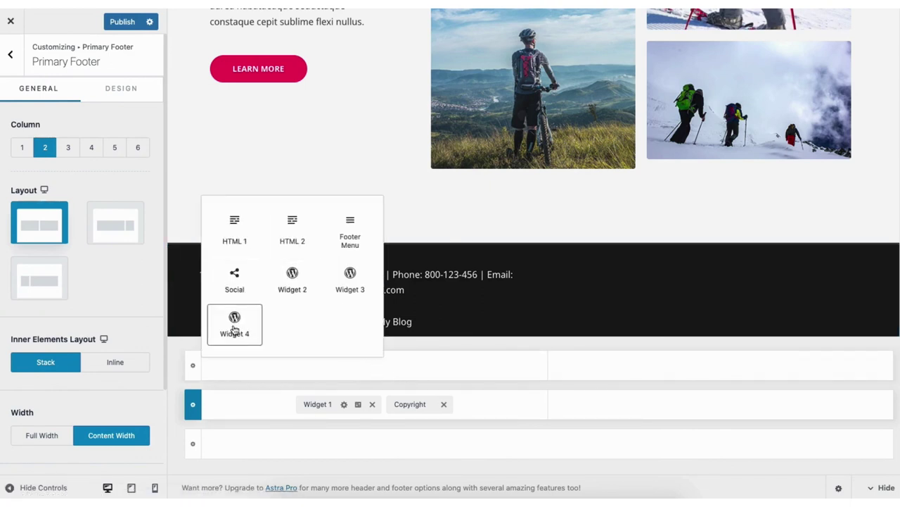
{"action": "left_click", "coordinate": [11, 56]}
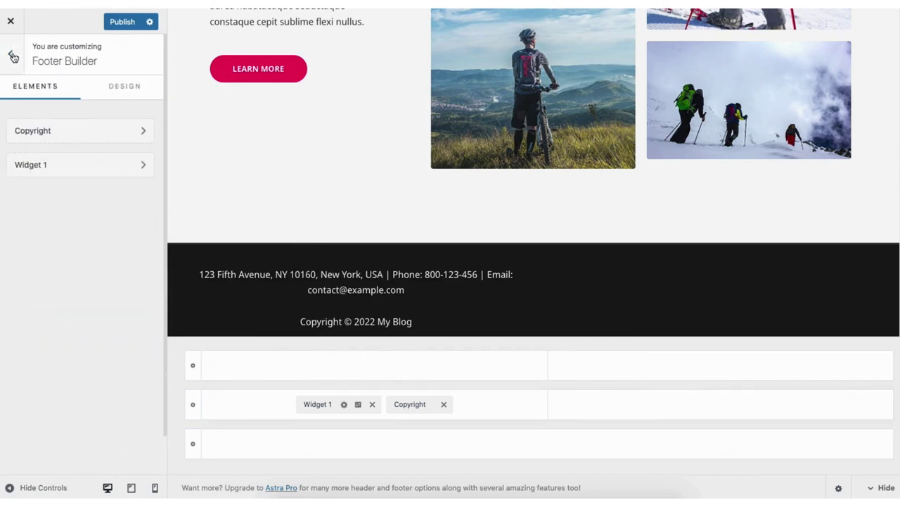
{"action": "left_click", "coordinate": [13, 56]}
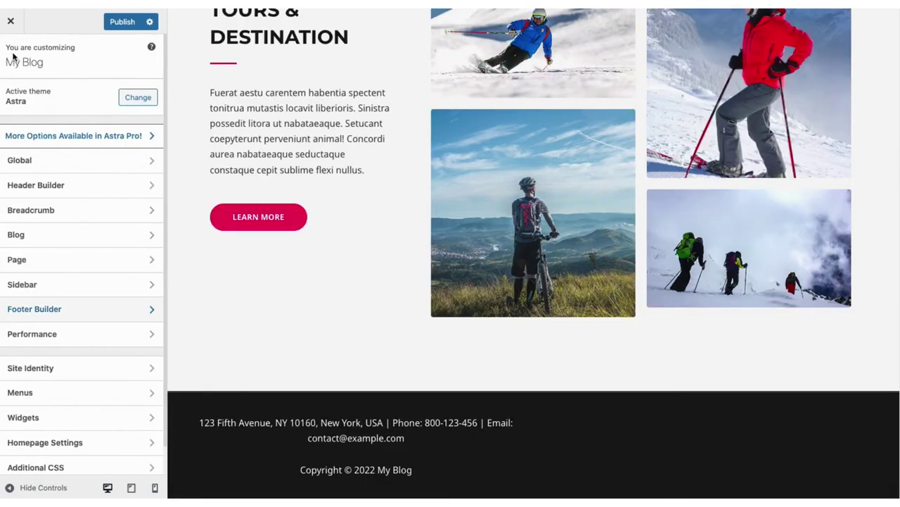
- Open the Site Identity settings and view the media library images that can serve as the site icon
{"action": "left_click", "coordinate": [75, 374]}
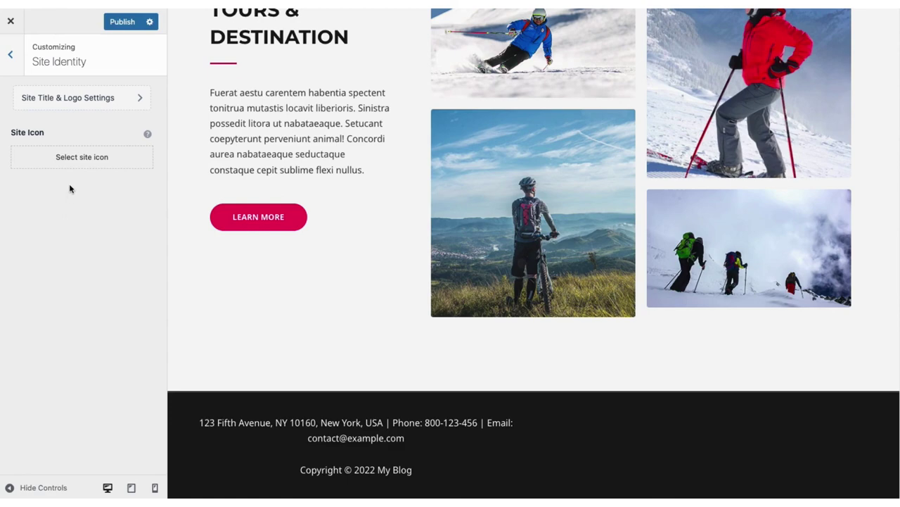
{"action": "left_click", "coordinate": [72, 157]}
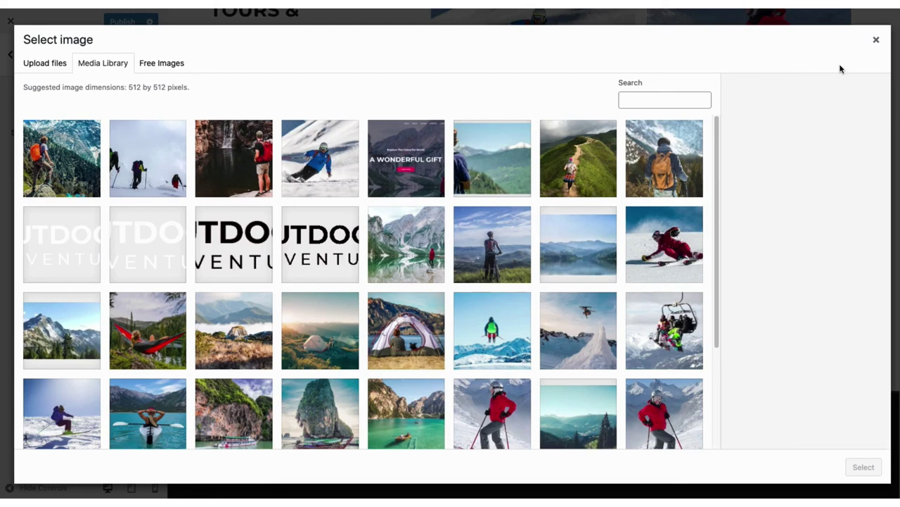
{"action": "left_click", "coordinate": [877, 39]}
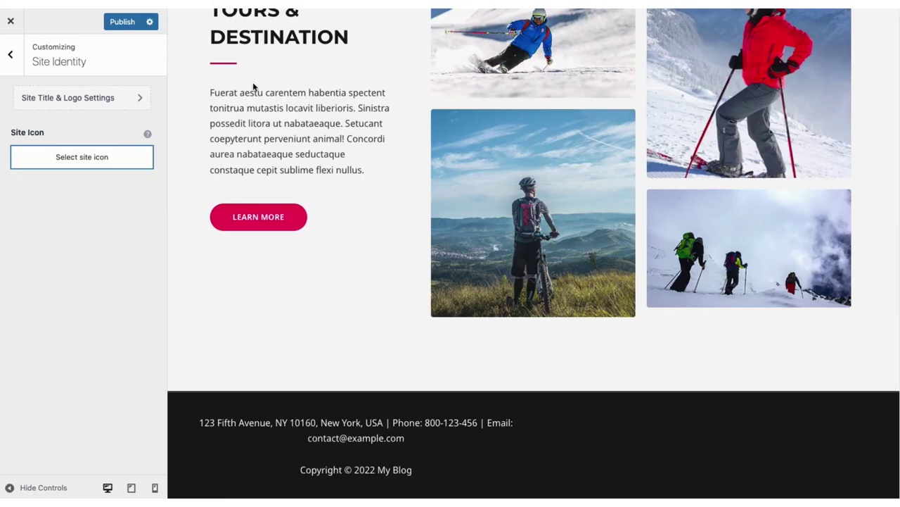
- View the Site Title & Logo Settings and leave them unchanged
{"action": "left_click", "coordinate": [80, 100]}
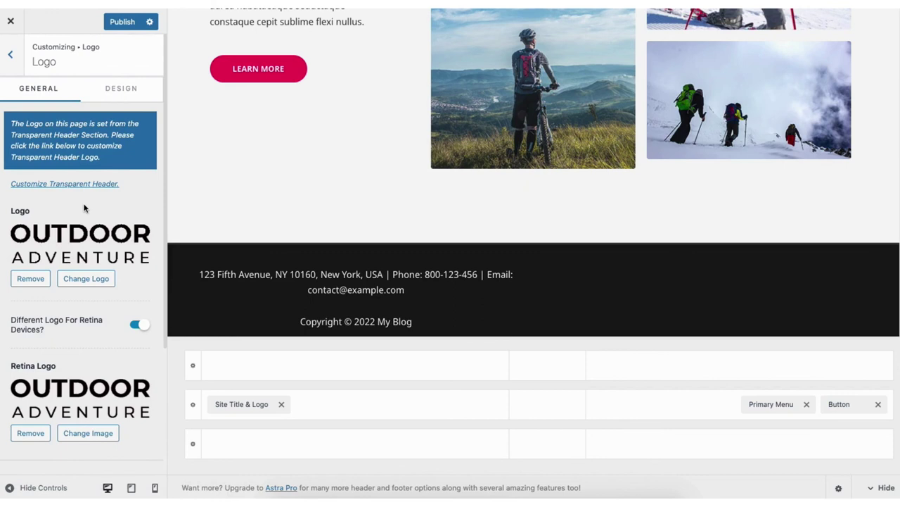
{"action": "left_click", "coordinate": [11, 56]}
{"action": "left_click", "coordinate": [11, 57]}
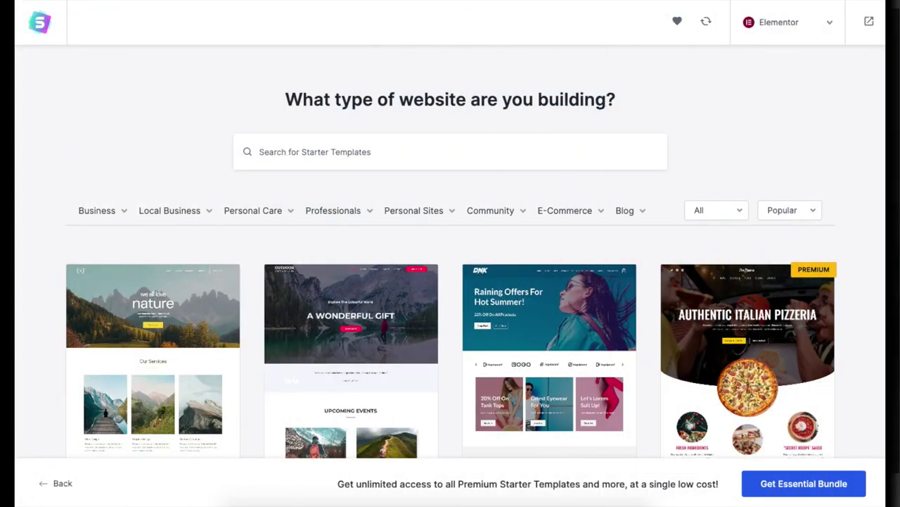
- Browse the Elementor starter templates
{"action": "scroll", "coordinate": [450, 282], "scroll_direction": "down", "scroll_amount": 5}
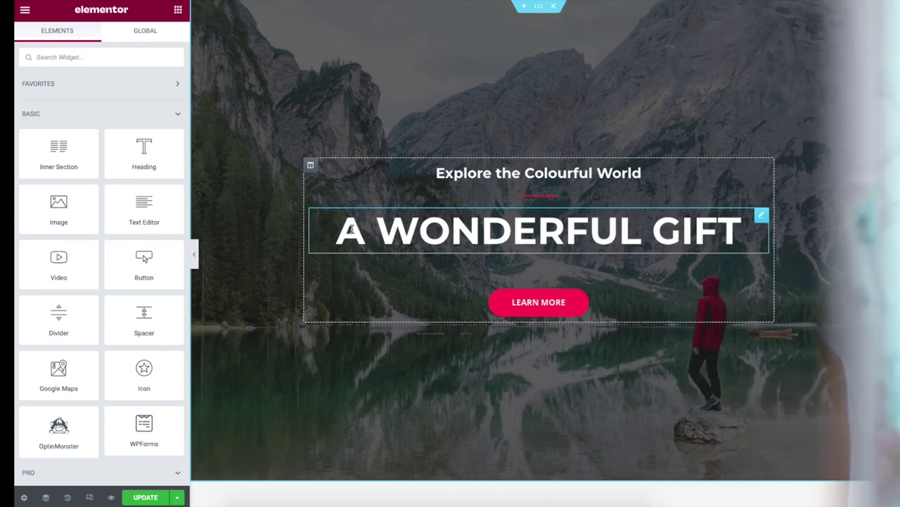
- Replace the hero heading "A WONDERFUL GIFT" with "my demo site" in Elementor
{"action": "left_click", "coordinate": [377, 225]}
{"action": "left_click_drag", "start_coordinate": [378, 225], "coordinate": [735, 227]}
{"action": "type", "text": "my demo site"}
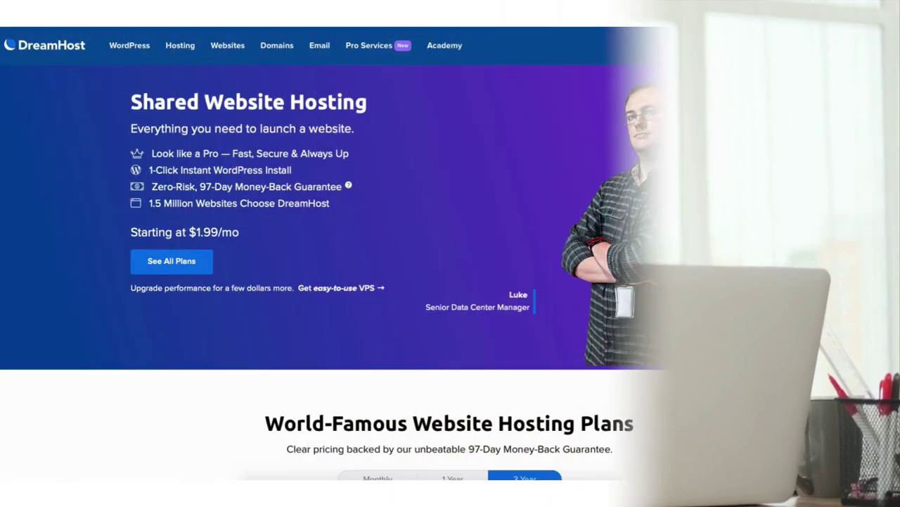
- Examine the Shared Starter and Shared Unlimited hosting plans on the DreamHost website
{"action": "scroll", "coordinate": [450, 253], "scroll_direction": "down", "scroll_amount": 5}
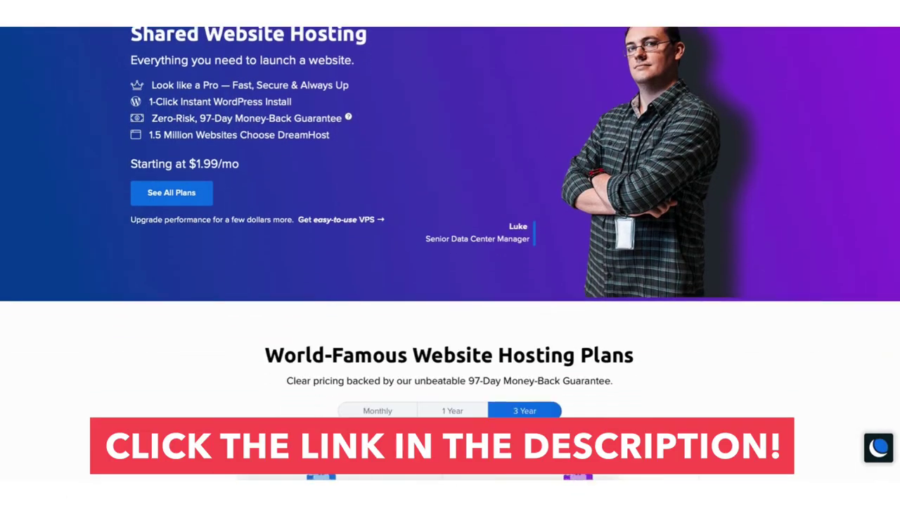
{"action": "scroll", "coordinate": [450, 253], "scroll_direction": "down", "scroll_amount": 3}
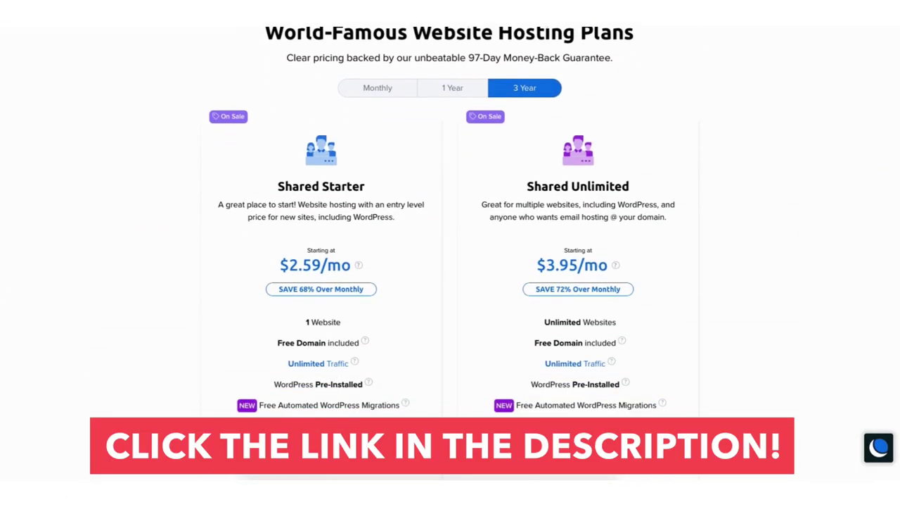
{"action": "scroll", "coordinate": [450, 254], "scroll_direction": "down", "scroll_amount": 3}
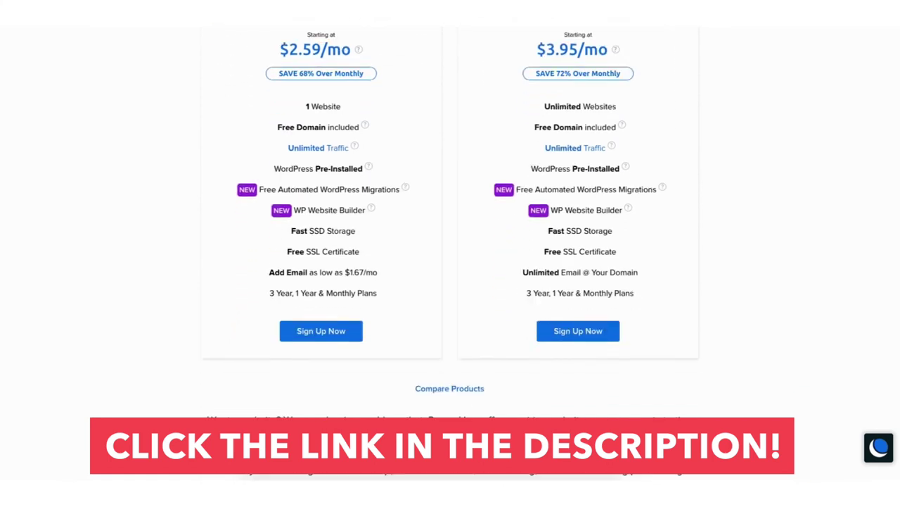
{"action": "scroll", "coordinate": [451, 253], "scroll_direction": "down", "scroll_amount": 2}
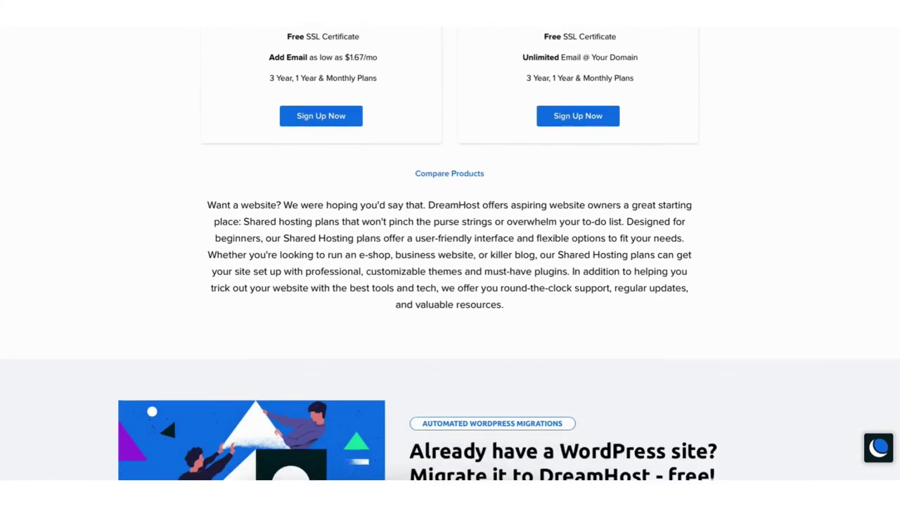